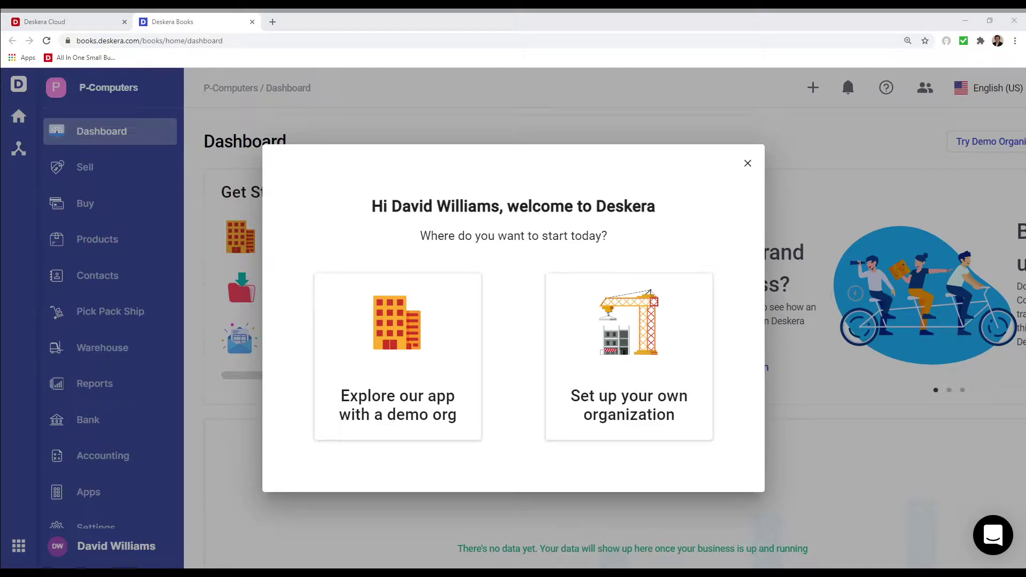
Create the P-Computers organization with Canada as tax residency and books beginning 1 March 2021
{"action": "left_click", "coordinate": [646, 337]}
{"action": "left_click", "coordinate": [428, 339]}
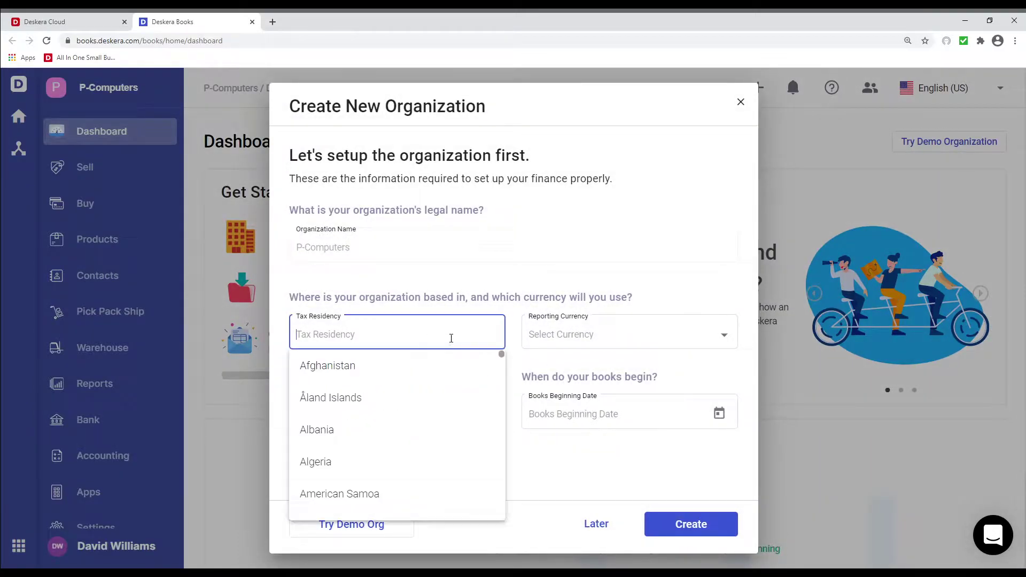
{"action": "type", "text": "ca"}
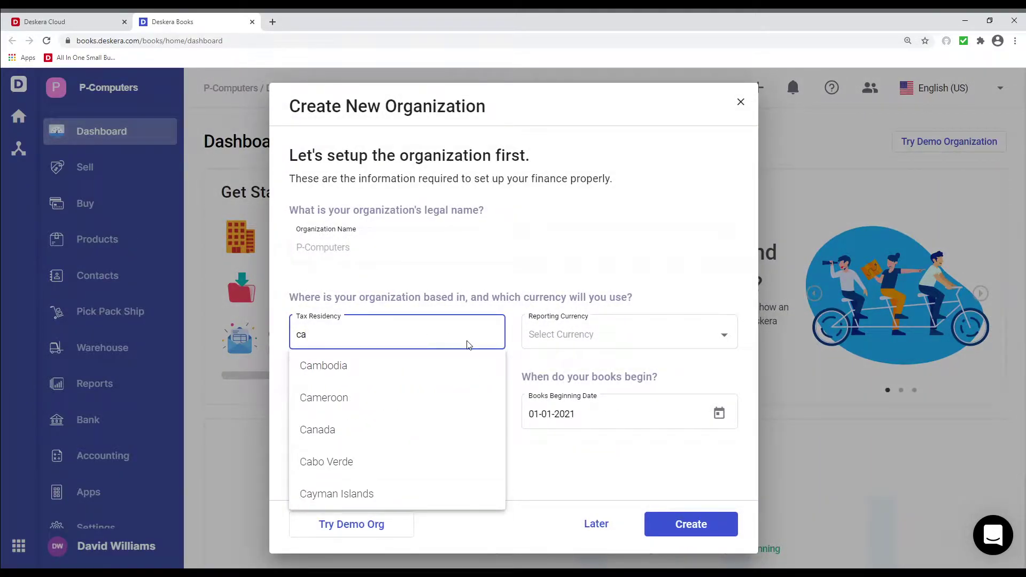
{"action": "left_click", "coordinate": [387, 433]}
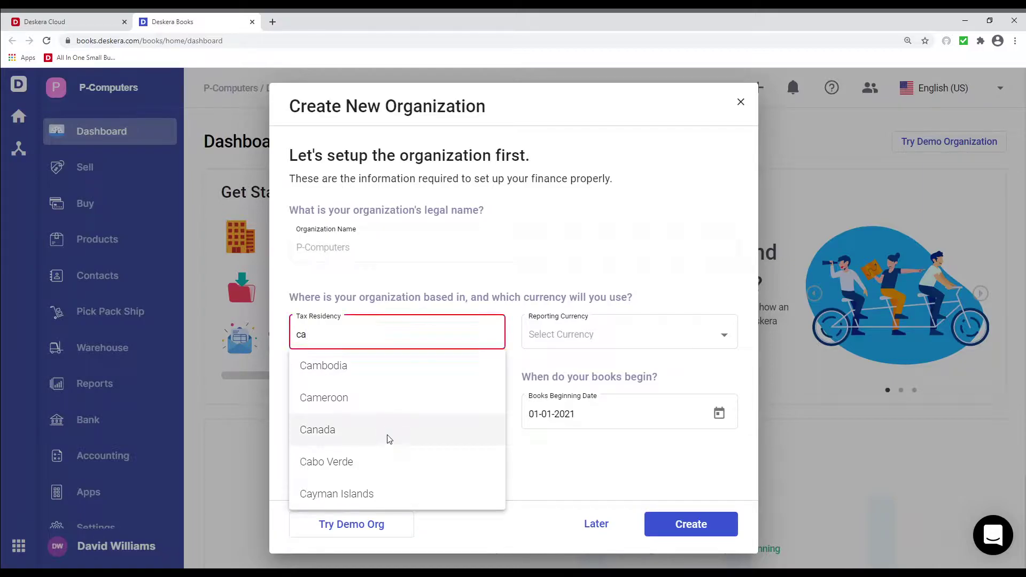
{"action": "left_click", "coordinate": [718, 416]}
{"action": "left_click", "coordinate": [702, 183]}
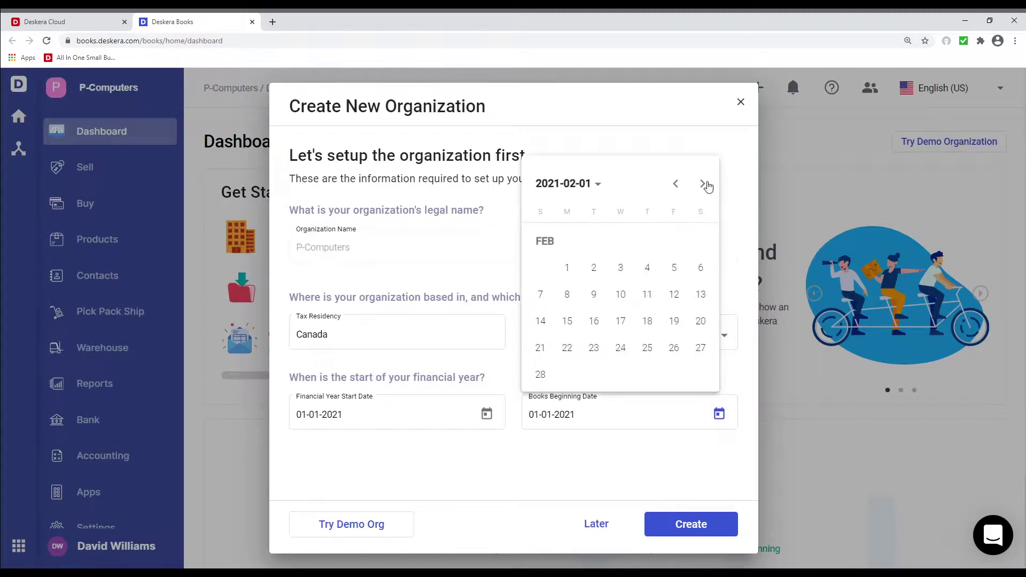
{"action": "left_click", "coordinate": [700, 186]}
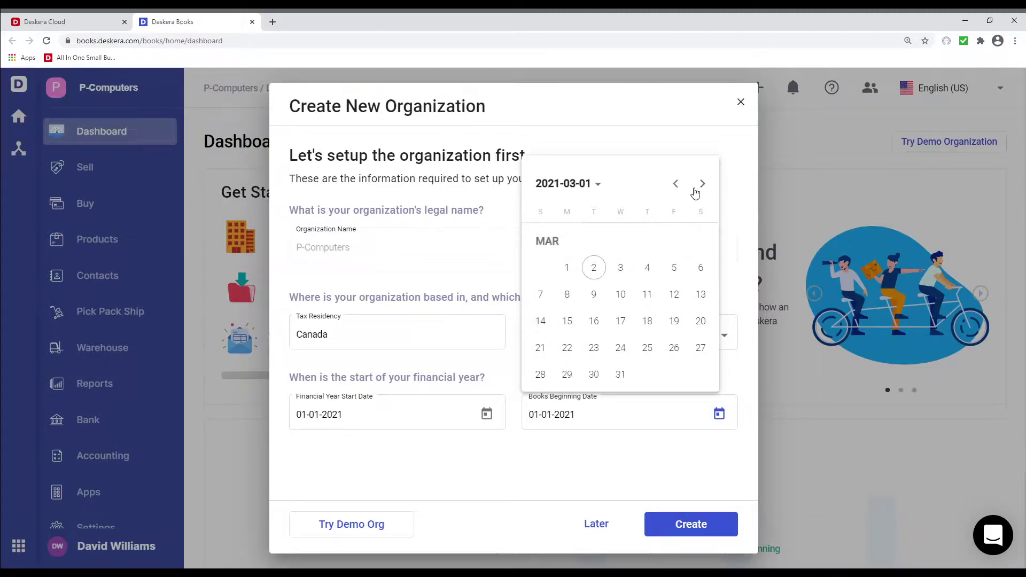
{"action": "left_click", "coordinate": [565, 270]}
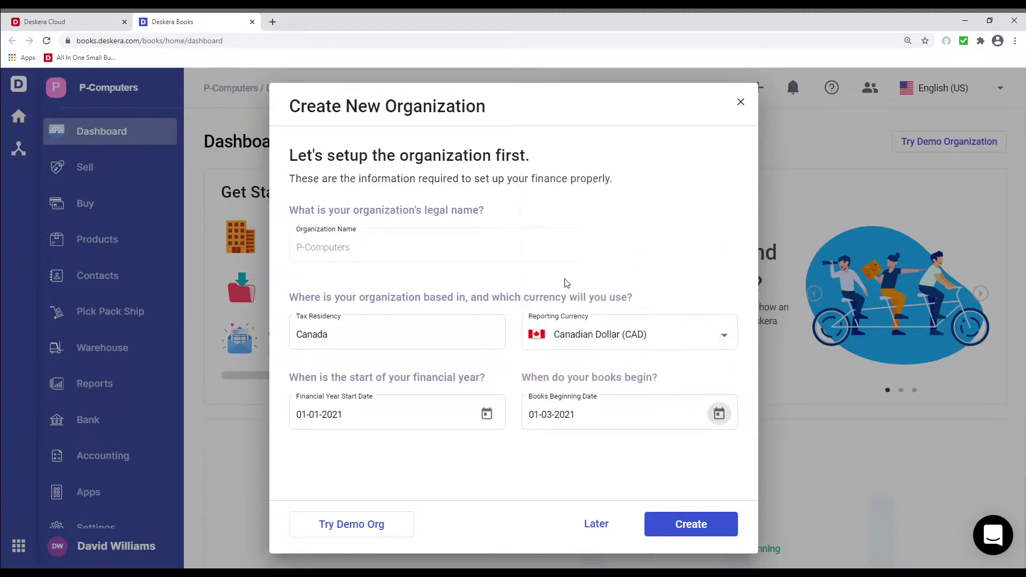
{"action": "left_click", "coordinate": [670, 529]}
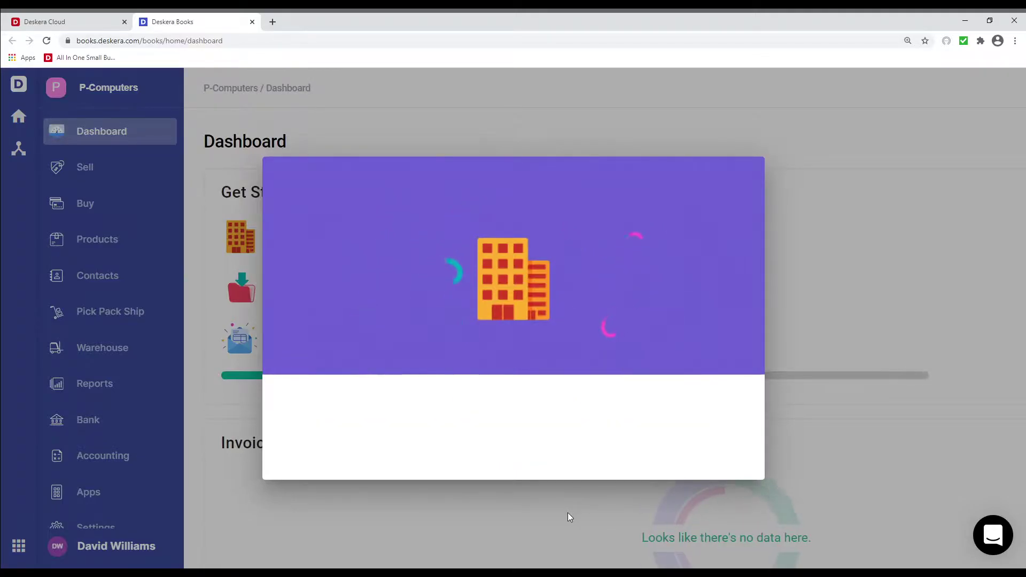
In the organization profile's Finance settings, turn on multi-currency with USD and GBP added
{"action": "left_click", "coordinate": [360, 460]}
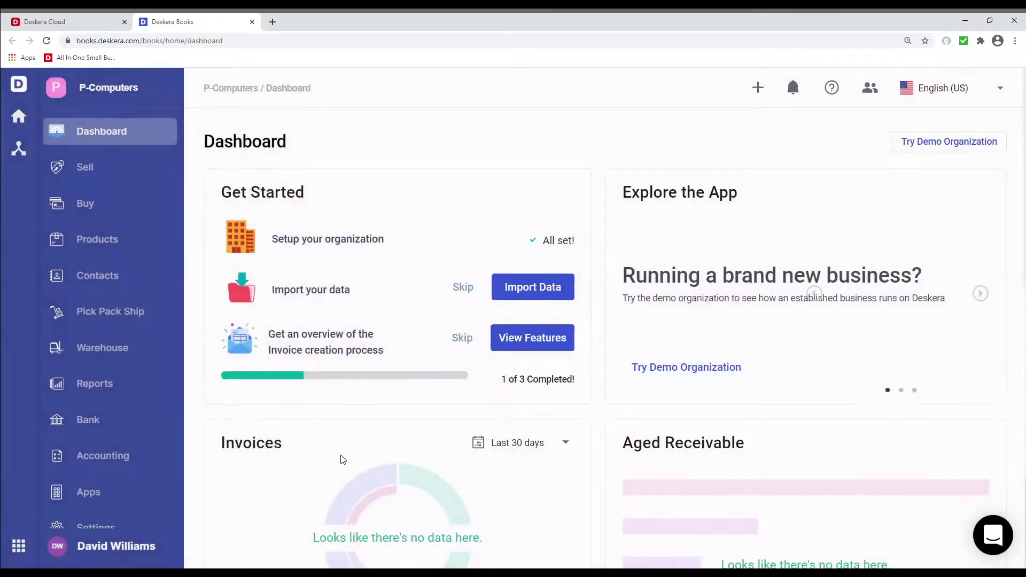
{"action": "scroll", "coordinate": [142, 478], "scroll_direction": "down", "scroll_amount": 1}
{"action": "left_click", "coordinate": [145, 514]}
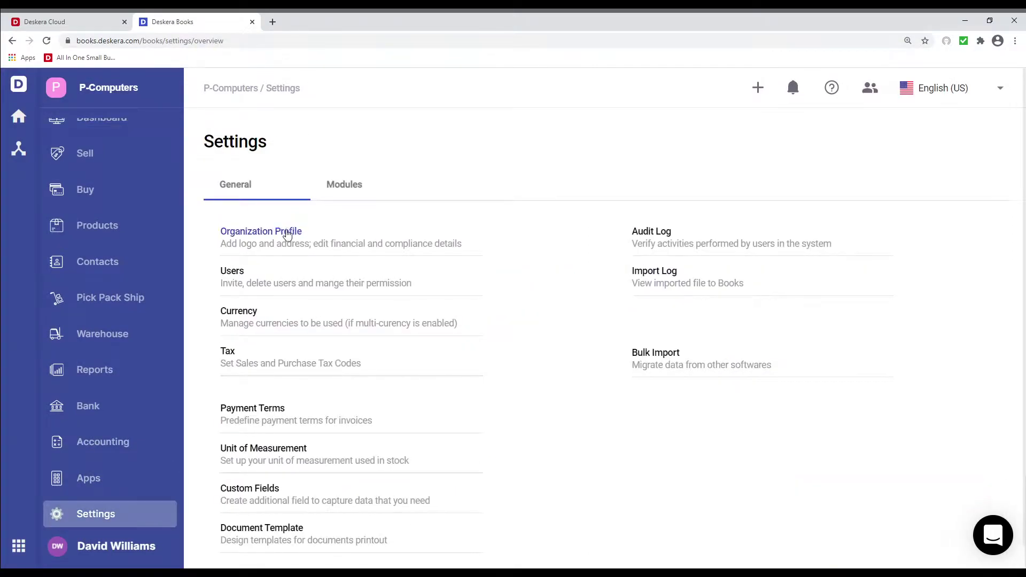
{"action": "left_click", "coordinate": [282, 233]}
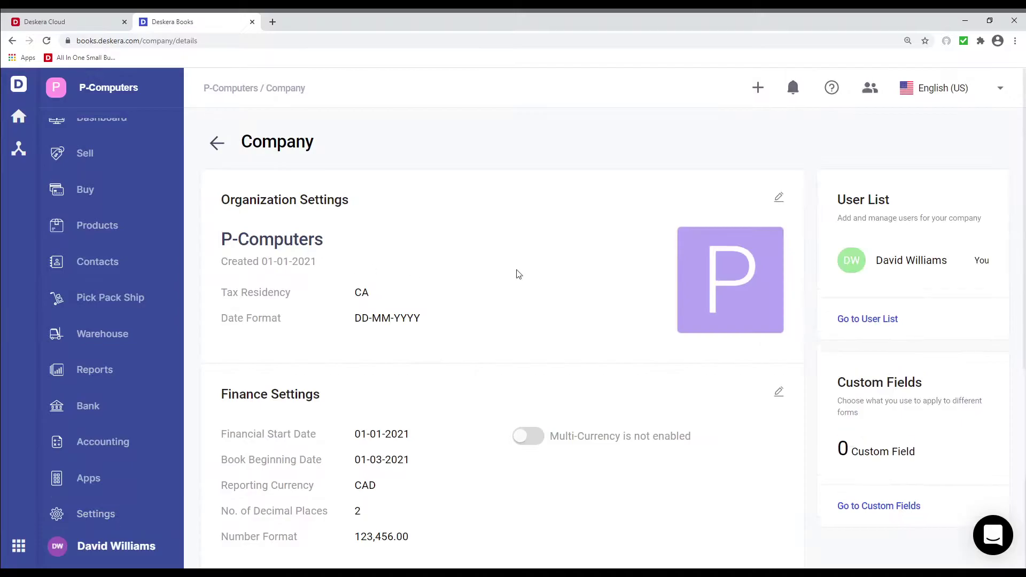
{"action": "left_click", "coordinate": [779, 199]}
{"action": "left_click", "coordinate": [465, 183]}
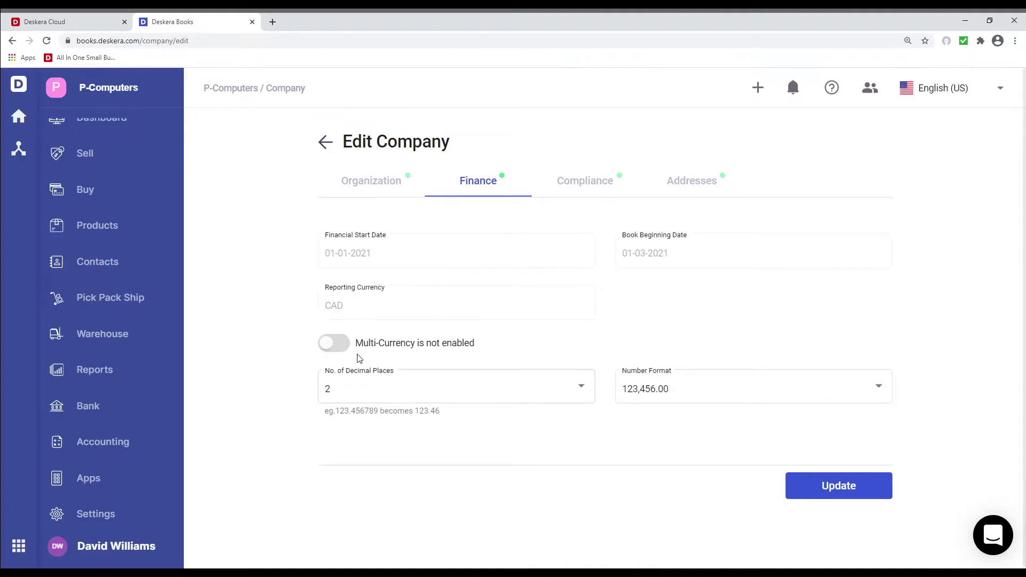
{"action": "left_click", "coordinate": [341, 345]}
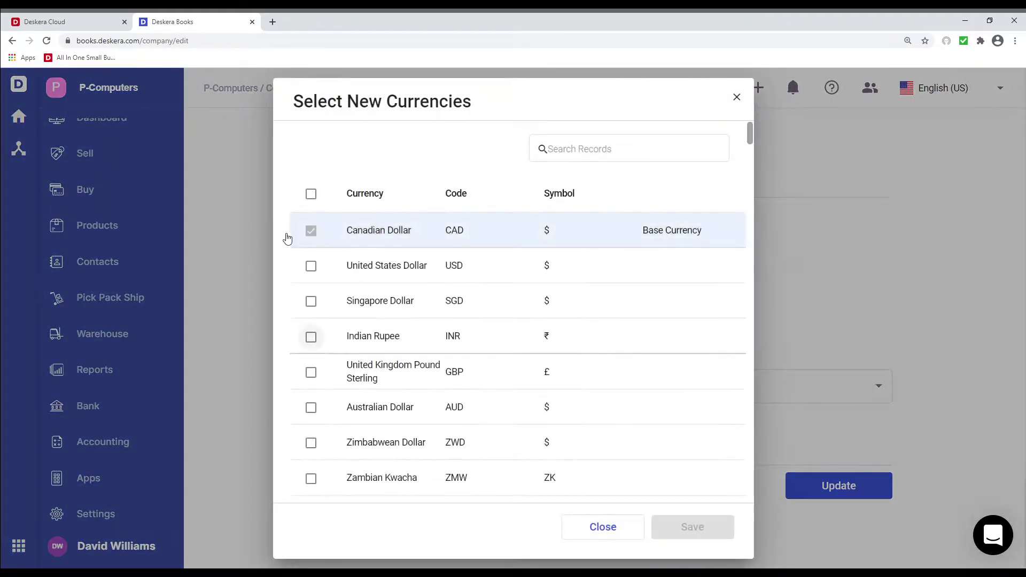
{"action": "left_click", "coordinate": [311, 267]}
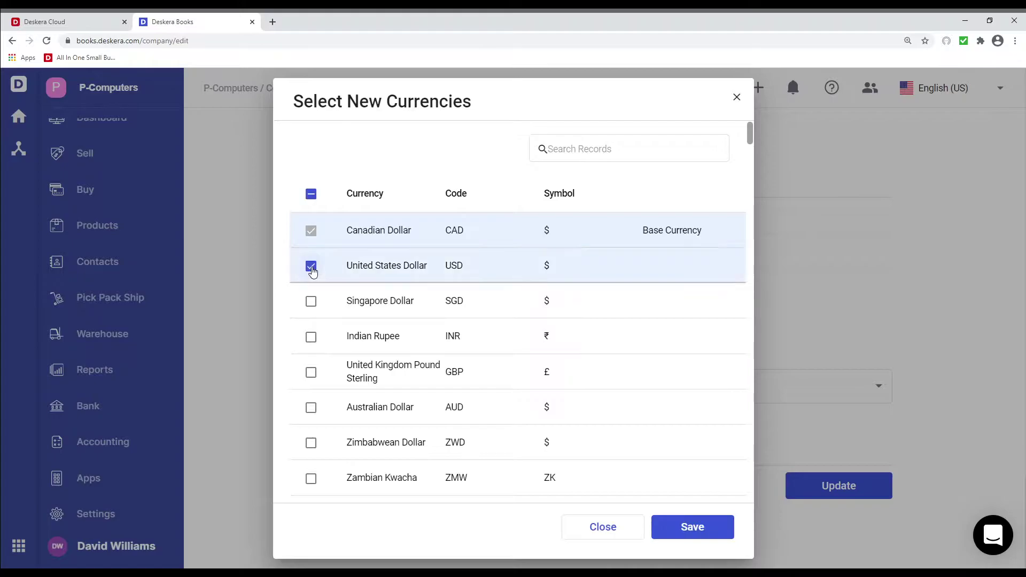
{"action": "left_click", "coordinate": [311, 374]}
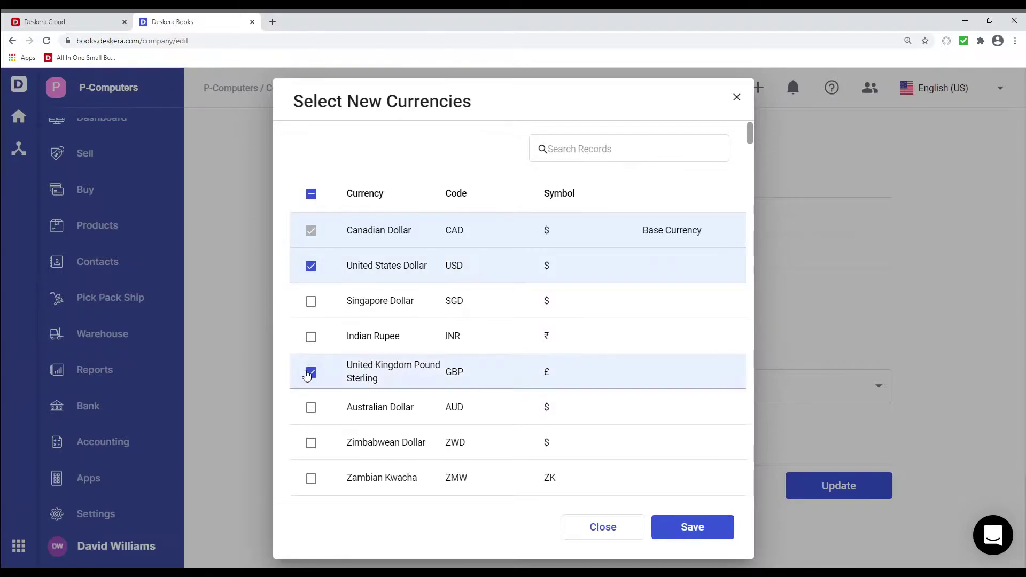
{"action": "left_click", "coordinate": [689, 525]}
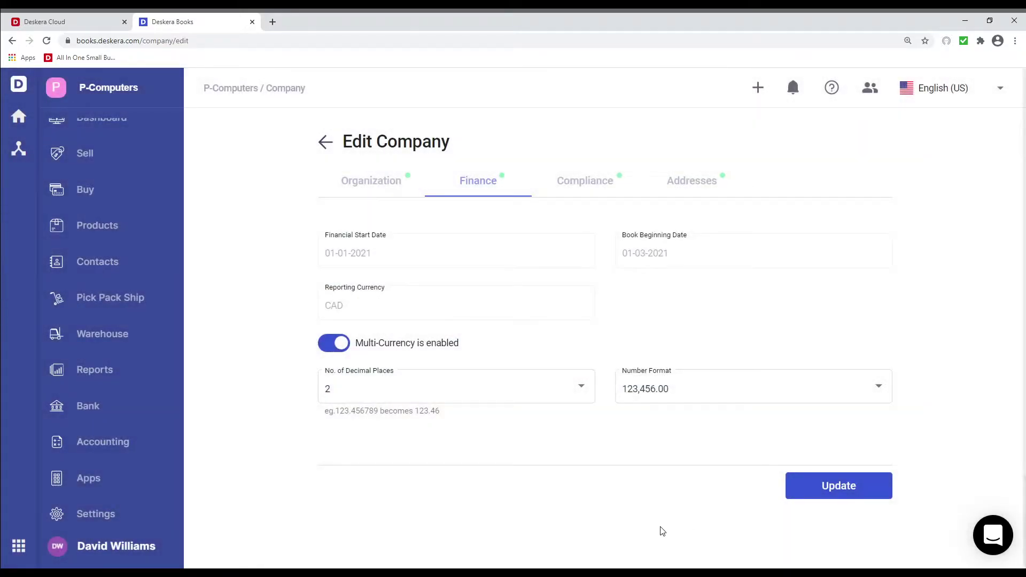
Enter the company's GST number and business number in the Compliance details
{"action": "left_click", "coordinate": [583, 183]}
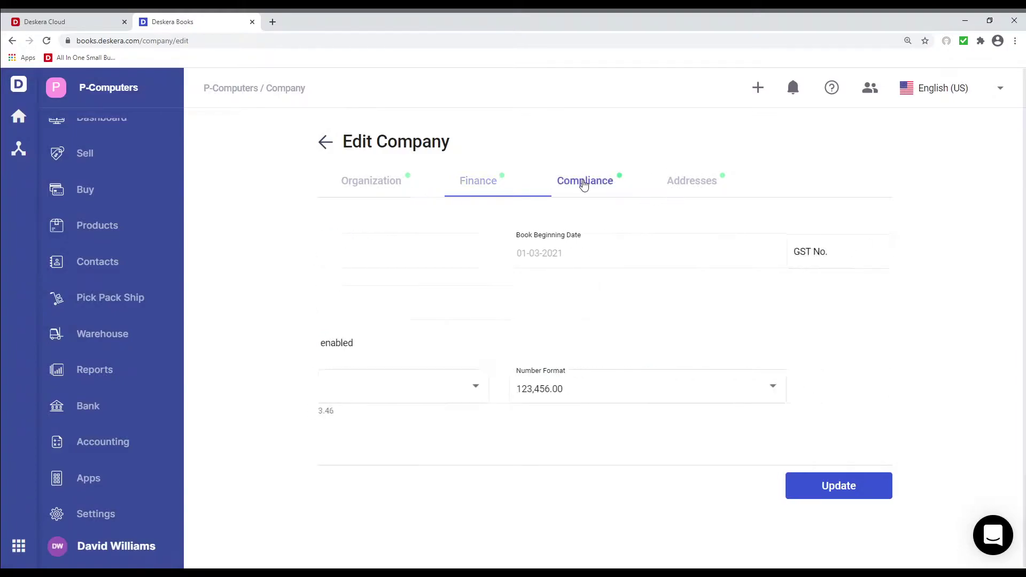
{"action": "left_click", "coordinate": [505, 262]}
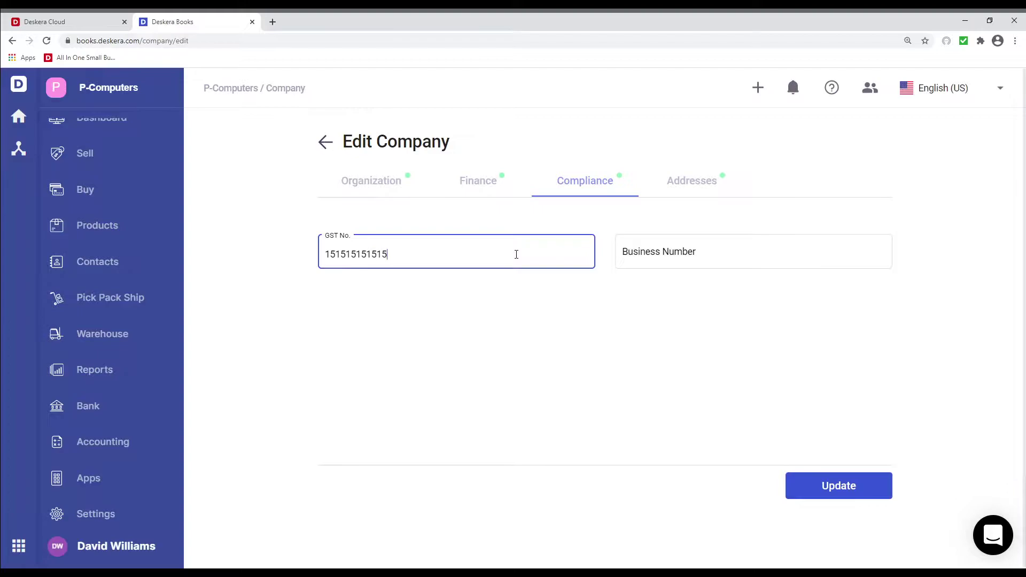
{"action": "left_click", "coordinate": [697, 254]}
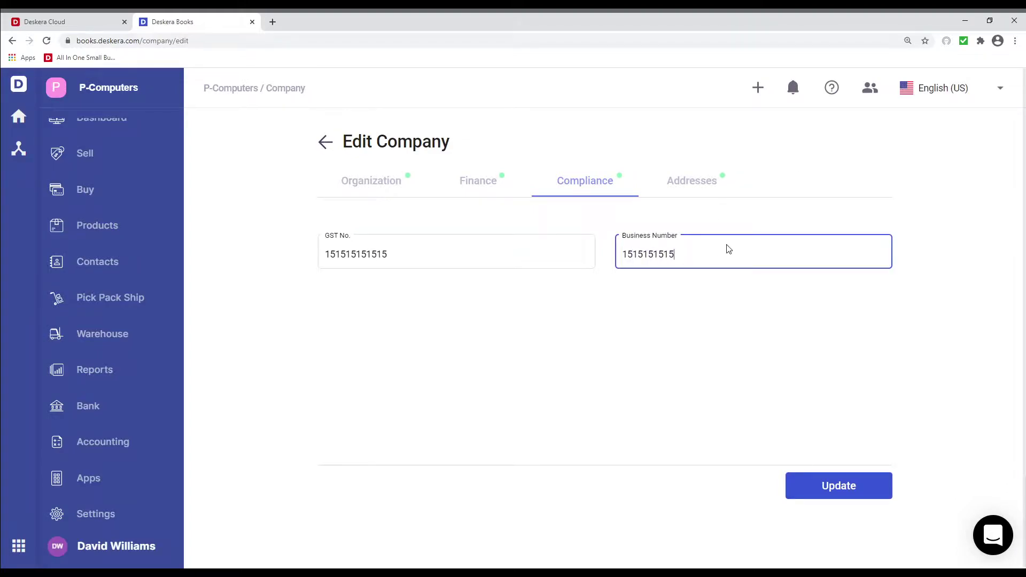
Set the company address to 1 Blue Jays Way, Toronto, ON M5V 0L7 and save
{"action": "left_click", "coordinate": [682, 184]}
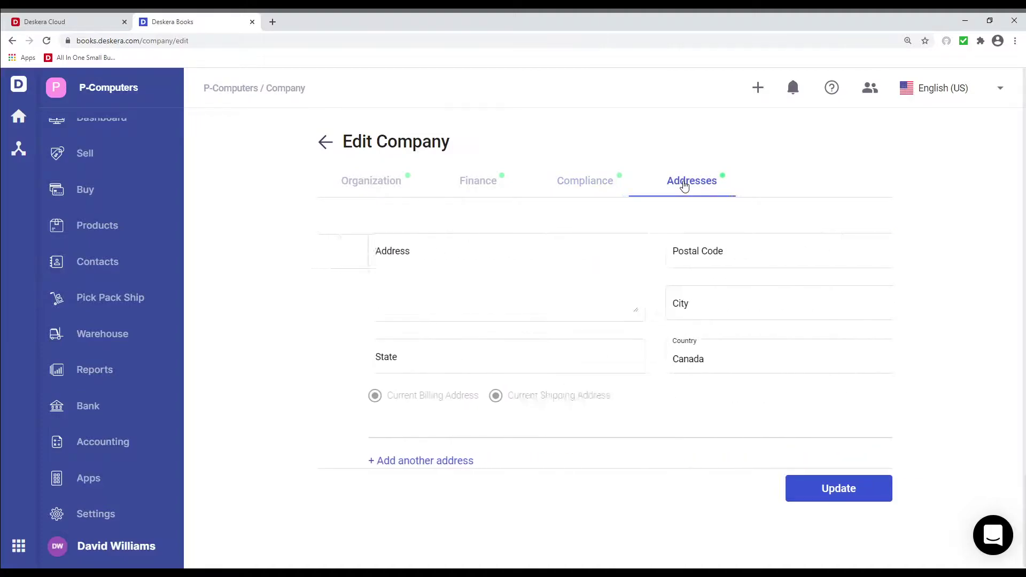
{"action": "left_click", "coordinate": [426, 290]}
{"action": "type", "text": "1 "}
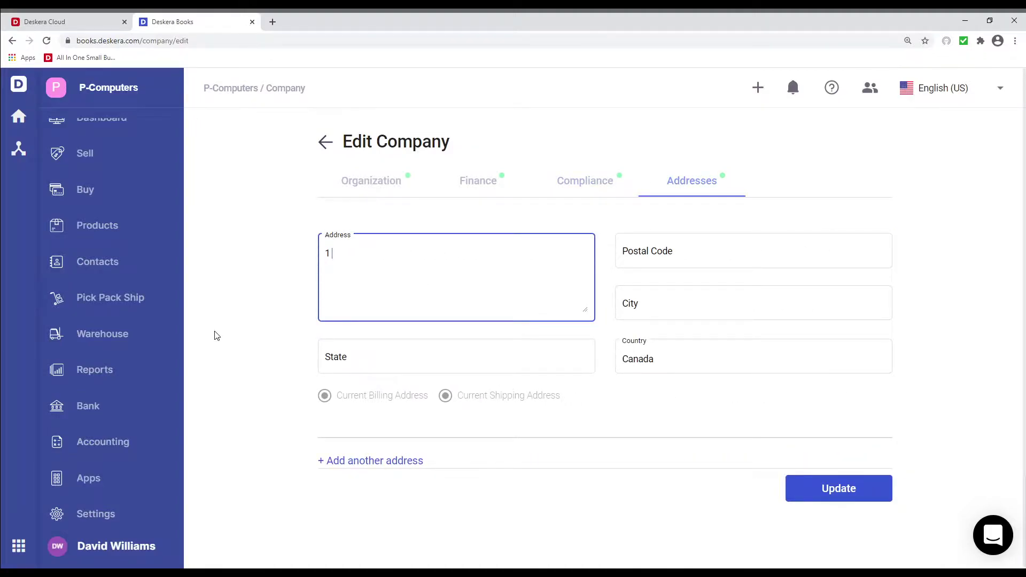
{"action": "type", "text": "Blue Jay way toronto"}
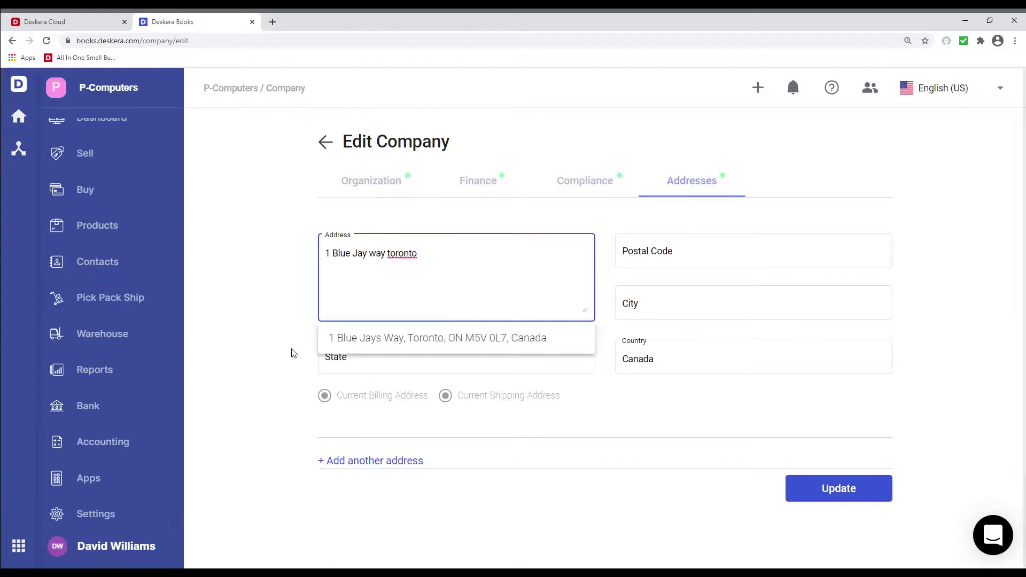
{"action": "left_click", "coordinate": [506, 341]}
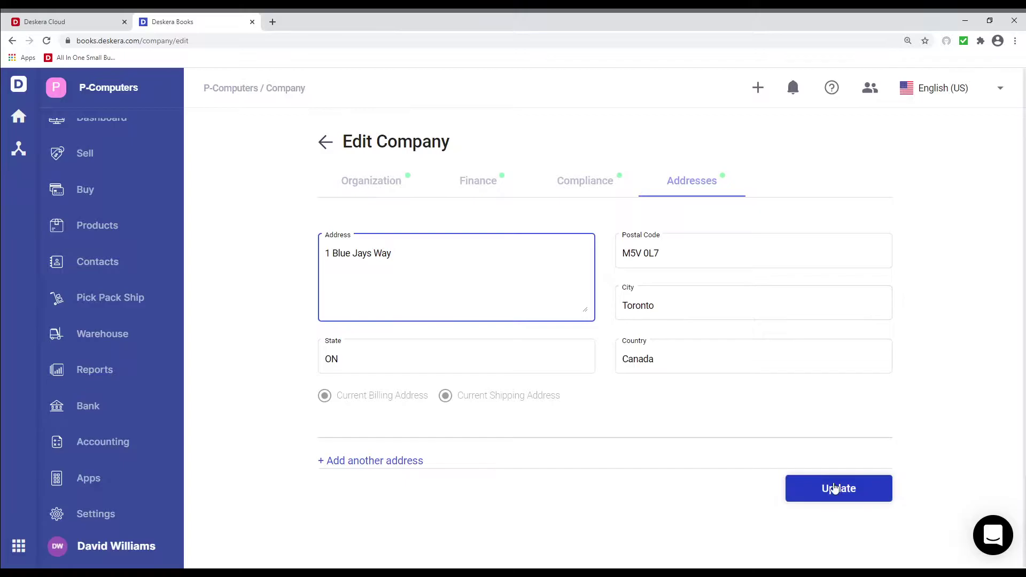
{"action": "left_click", "coordinate": [840, 502]}
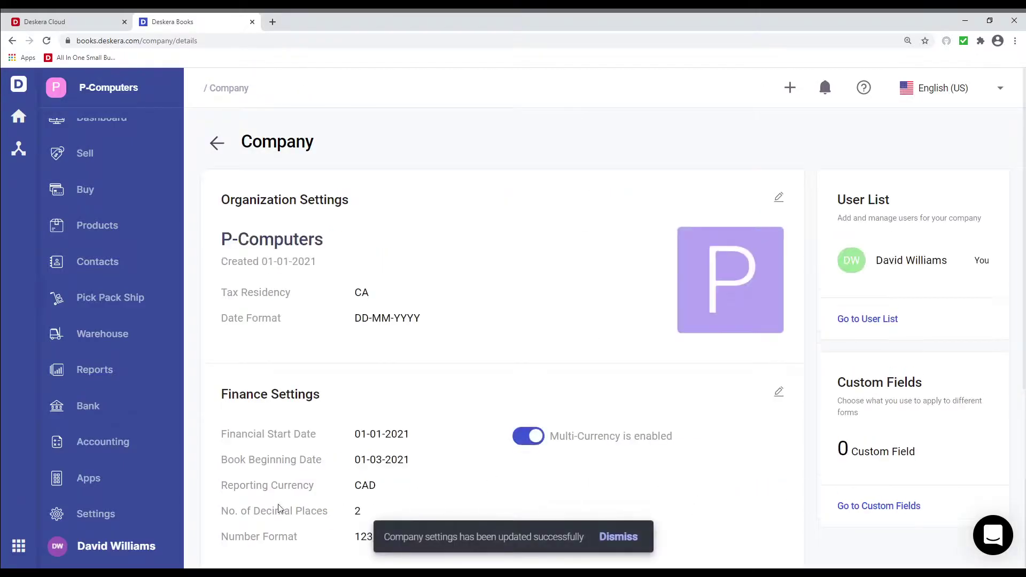
Start a new Sales tax group named 'Tax Group' with code TC-001
{"action": "left_click", "coordinate": [138, 516]}
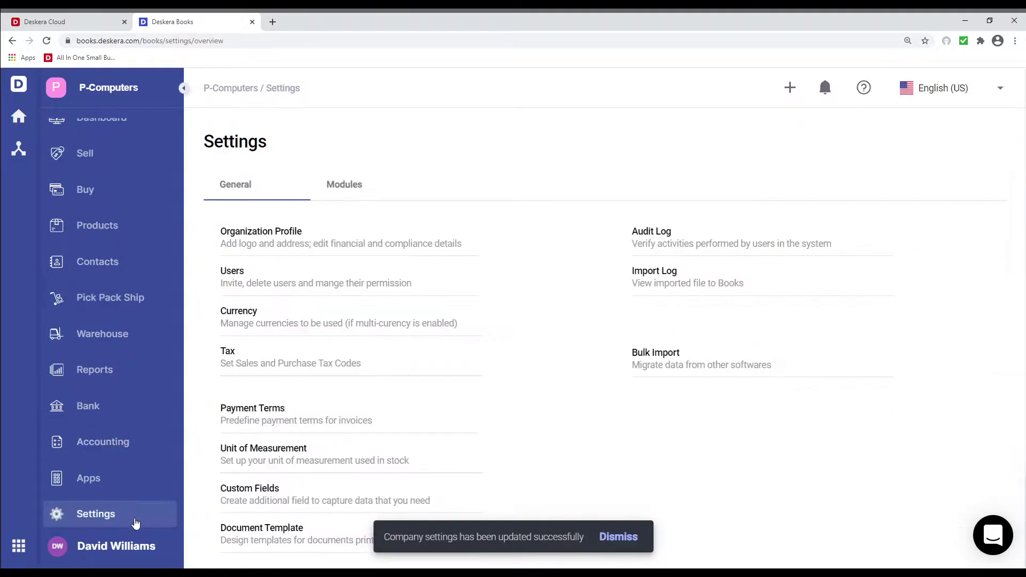
{"action": "left_click", "coordinate": [229, 356]}
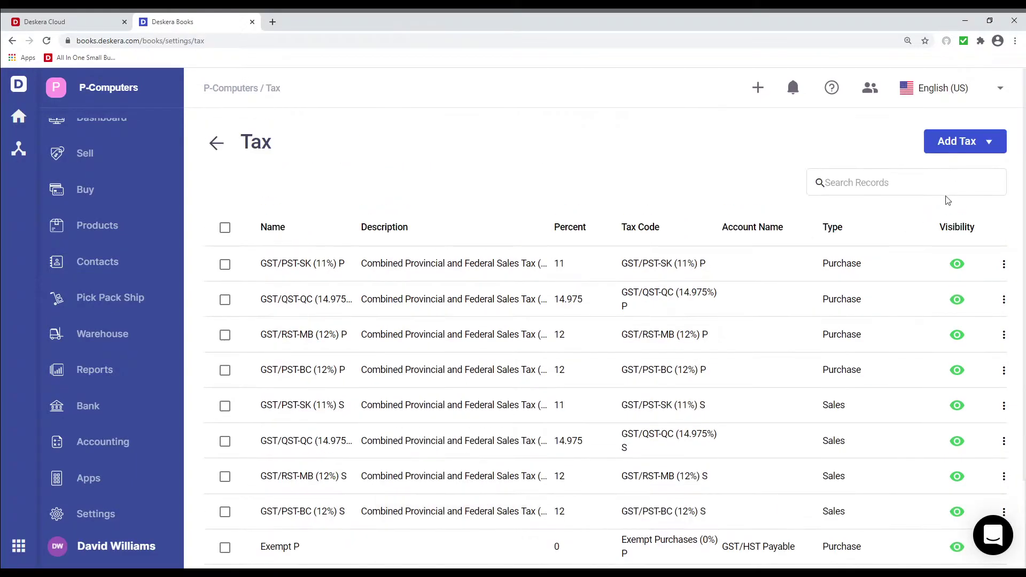
{"action": "left_click", "coordinate": [968, 142]}
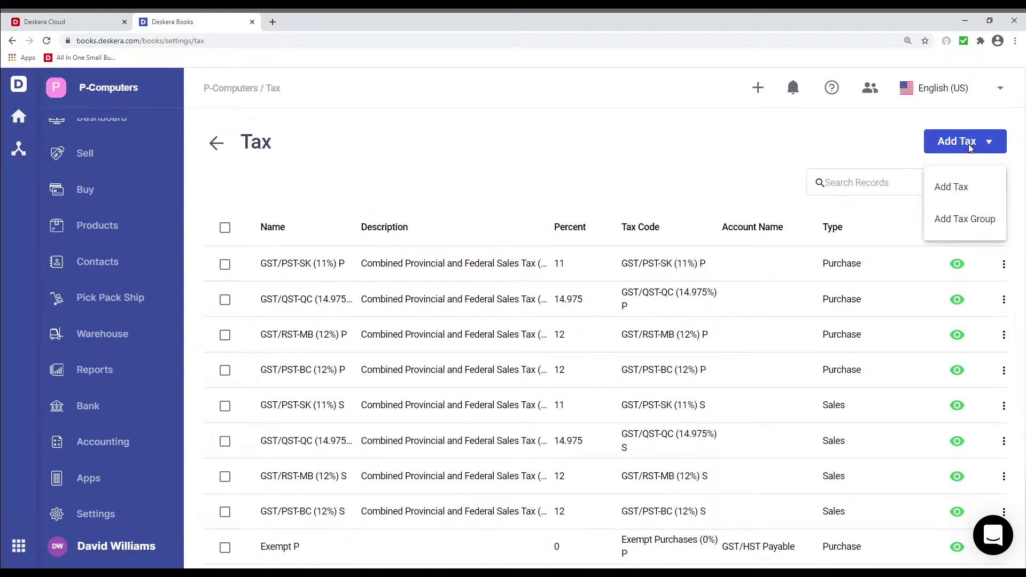
{"action": "left_click", "coordinate": [970, 225]}
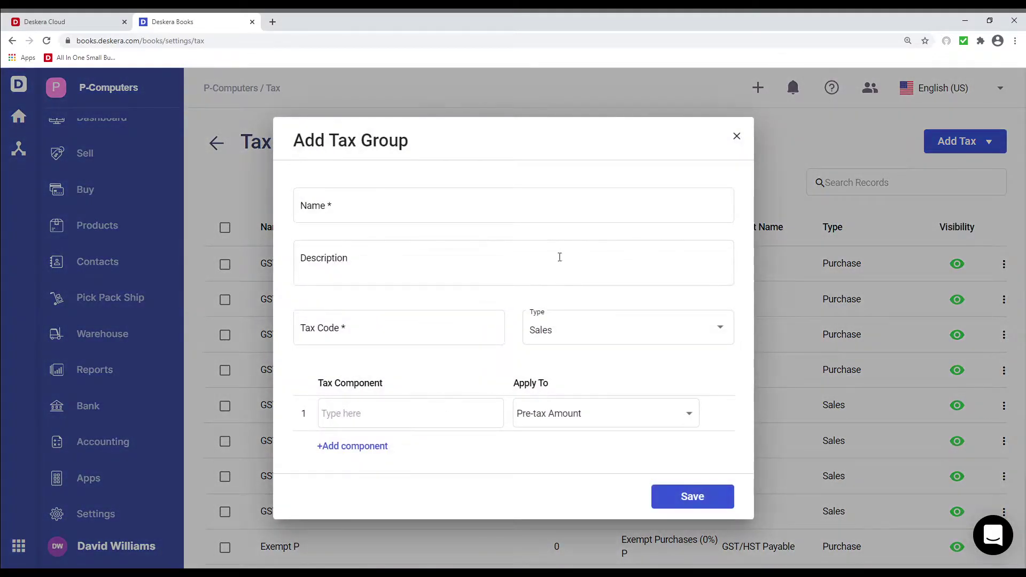
{"action": "left_click", "coordinate": [374, 206]}
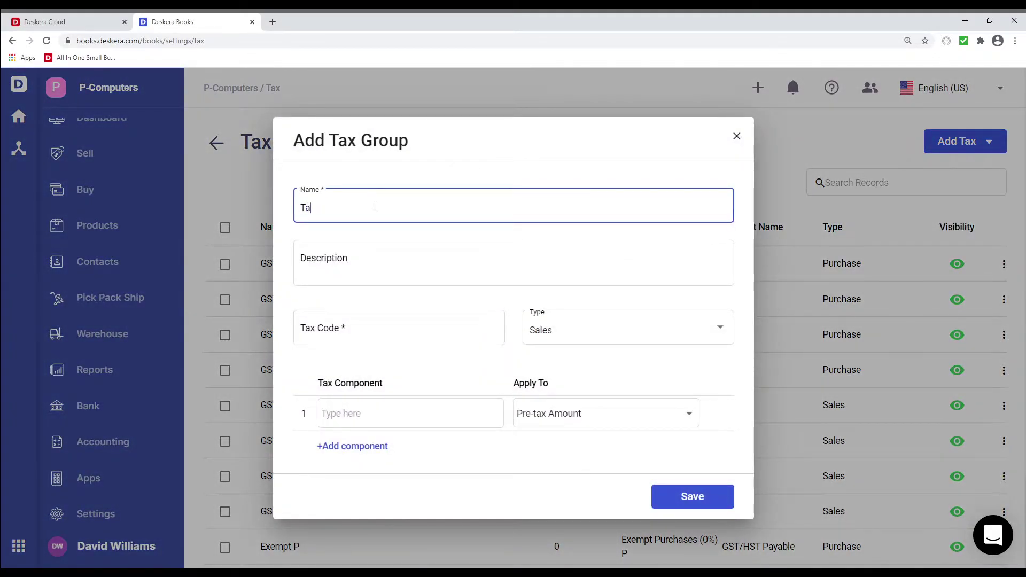
{"action": "type", "text": "Tax Group"}
{"action": "key", "text": "Tab"}
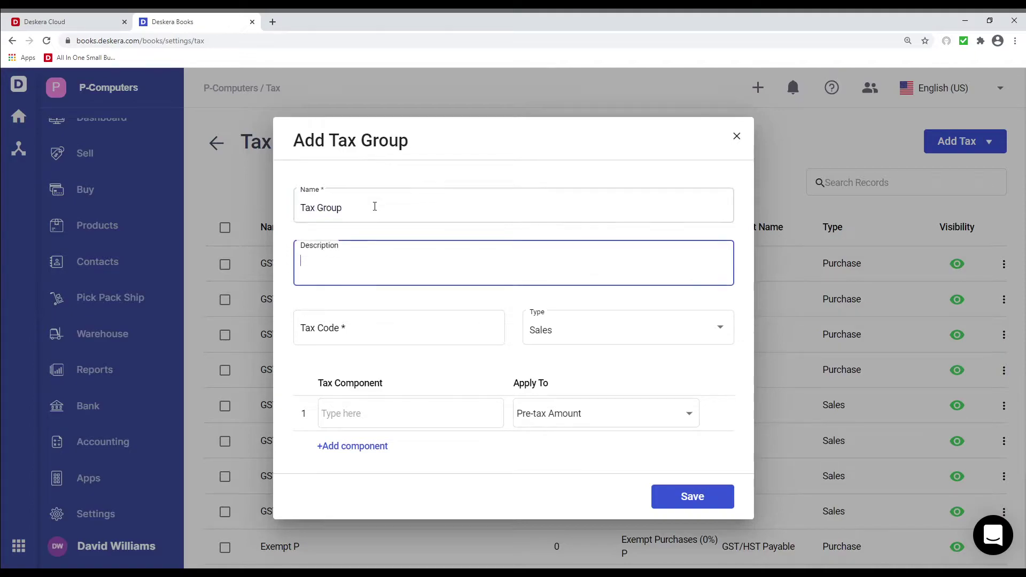
{"action": "type", "text": "Tax Group"}
{"action": "left_click", "coordinate": [387, 334]}
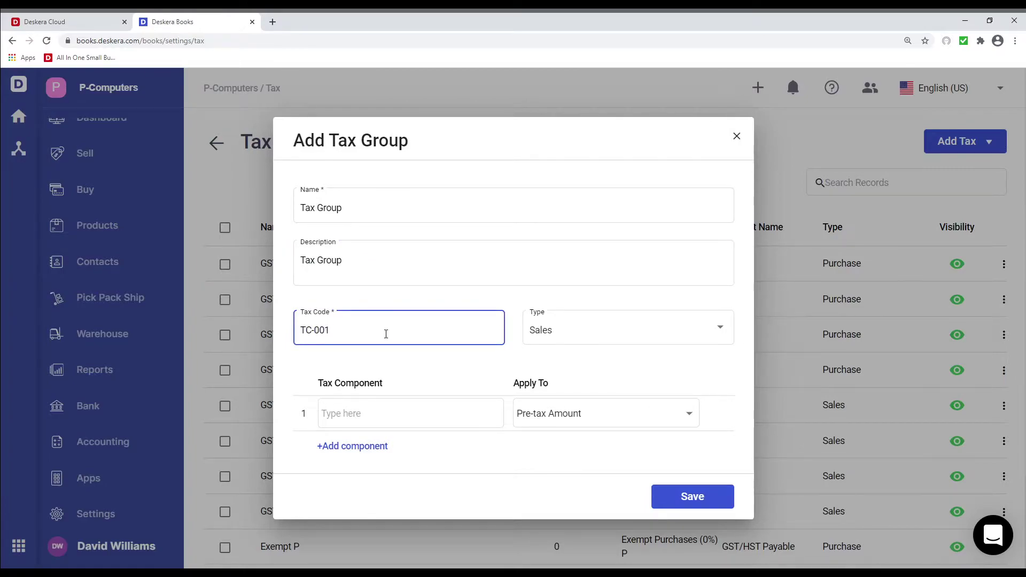
{"action": "left_click", "coordinate": [572, 334]}
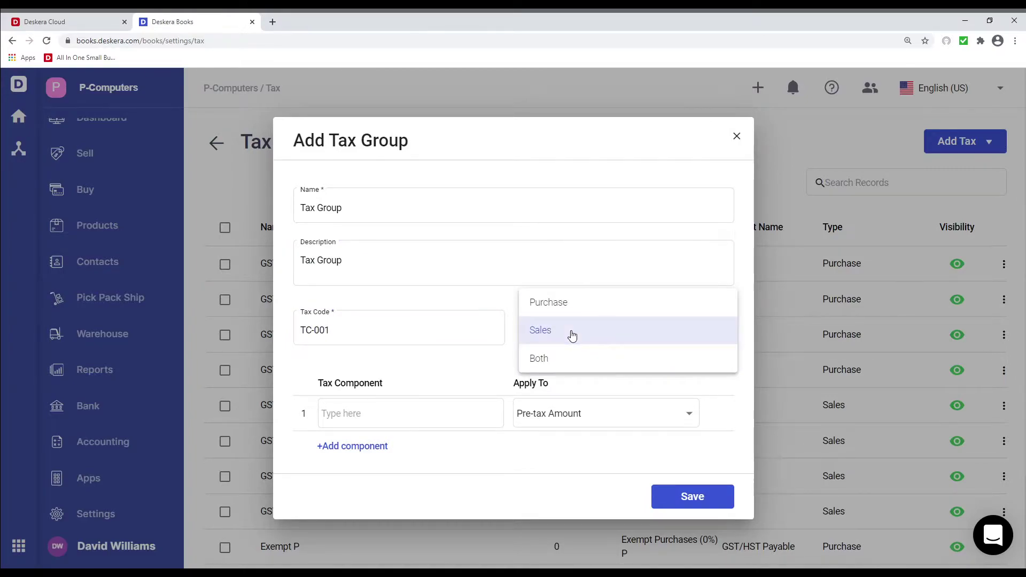
{"action": "left_click", "coordinate": [572, 335]}
Add RST-MB (7%) S and Zero-rated (0%) S as components and save the tax group
{"action": "left_click", "coordinate": [466, 409]}
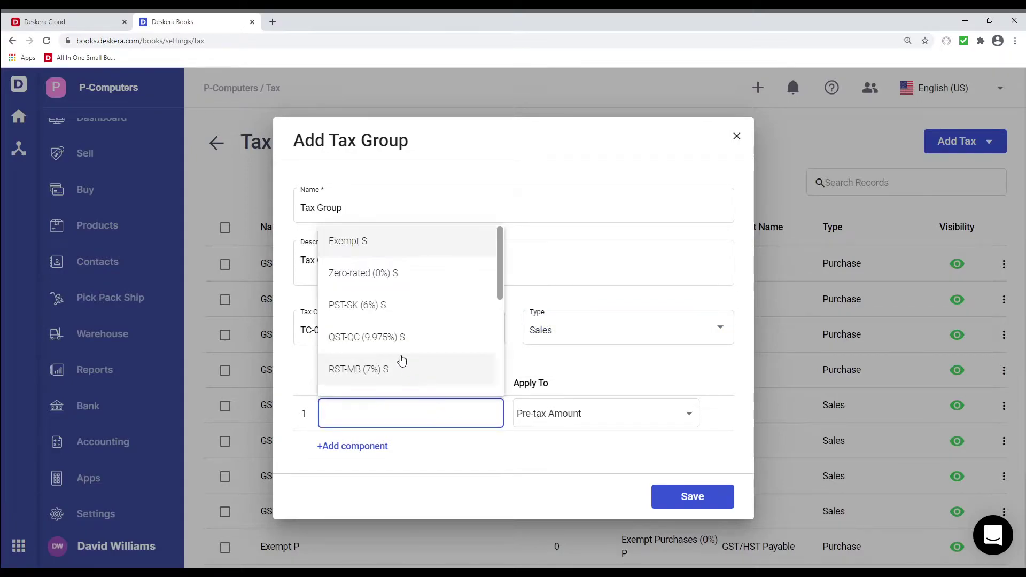
{"action": "left_click", "coordinate": [401, 360]}
{"action": "left_click", "coordinate": [351, 447]}
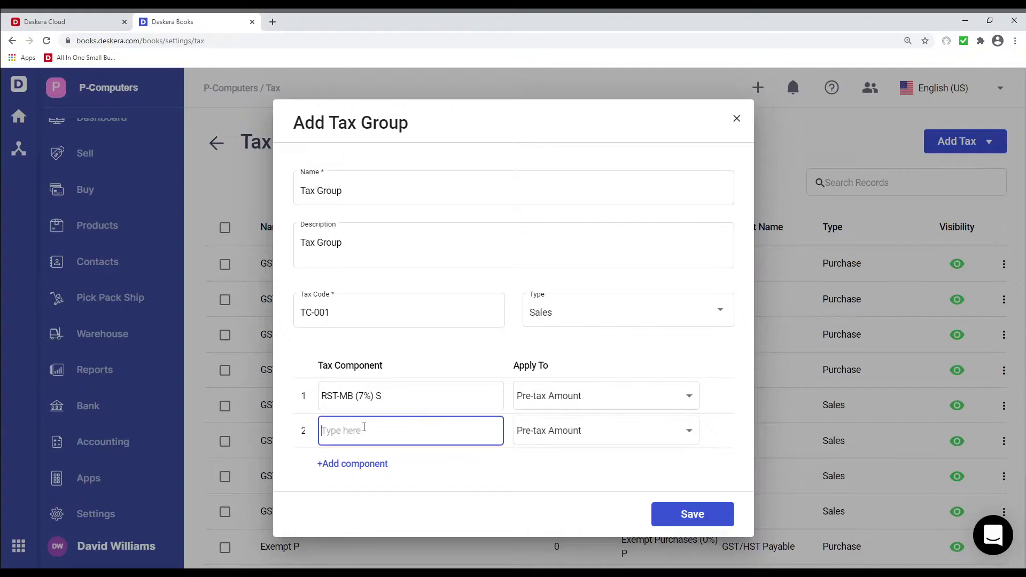
{"action": "left_click", "coordinate": [395, 427]}
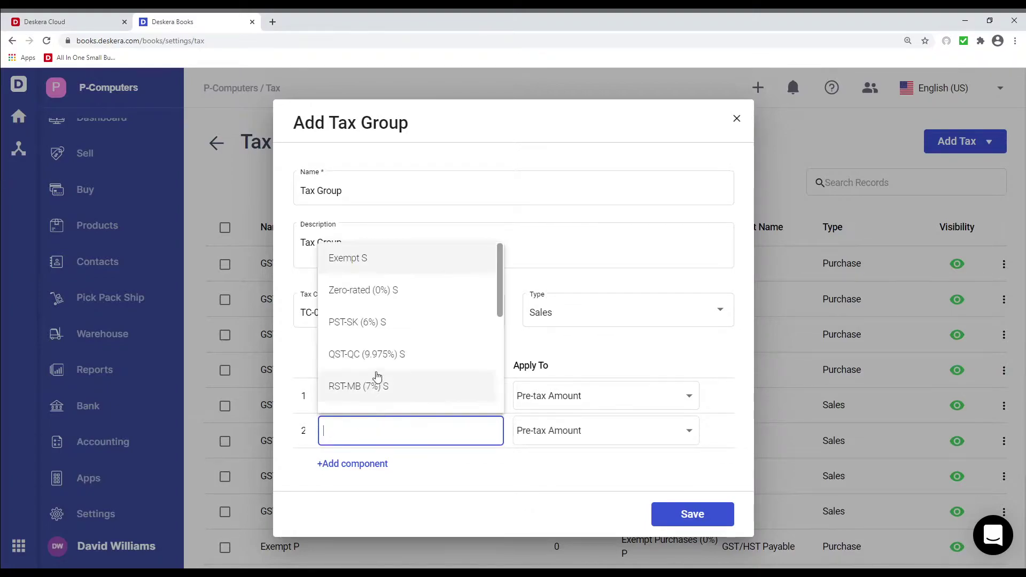
{"action": "left_click", "coordinate": [376, 307]}
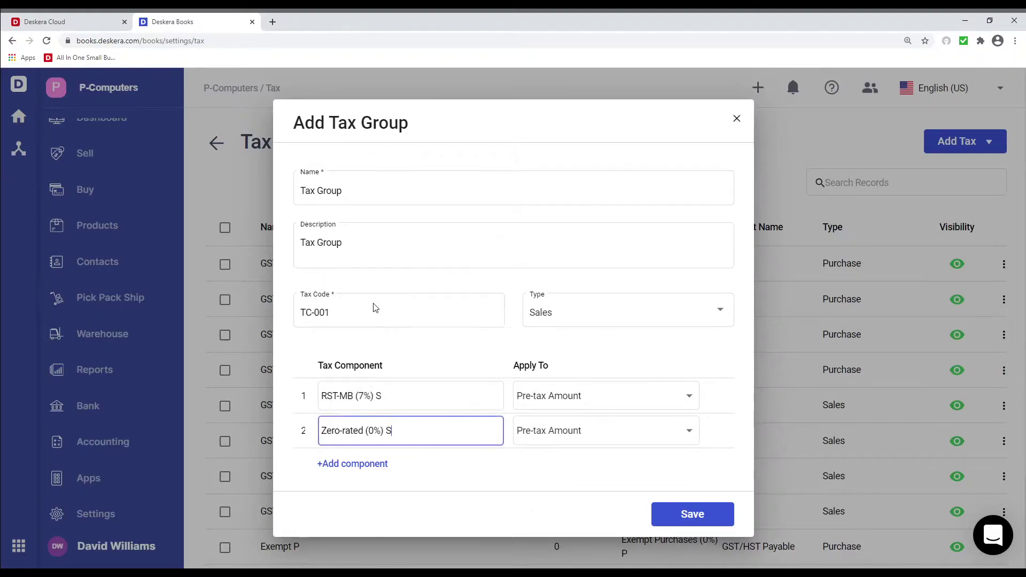
{"action": "left_click", "coordinate": [702, 515]}
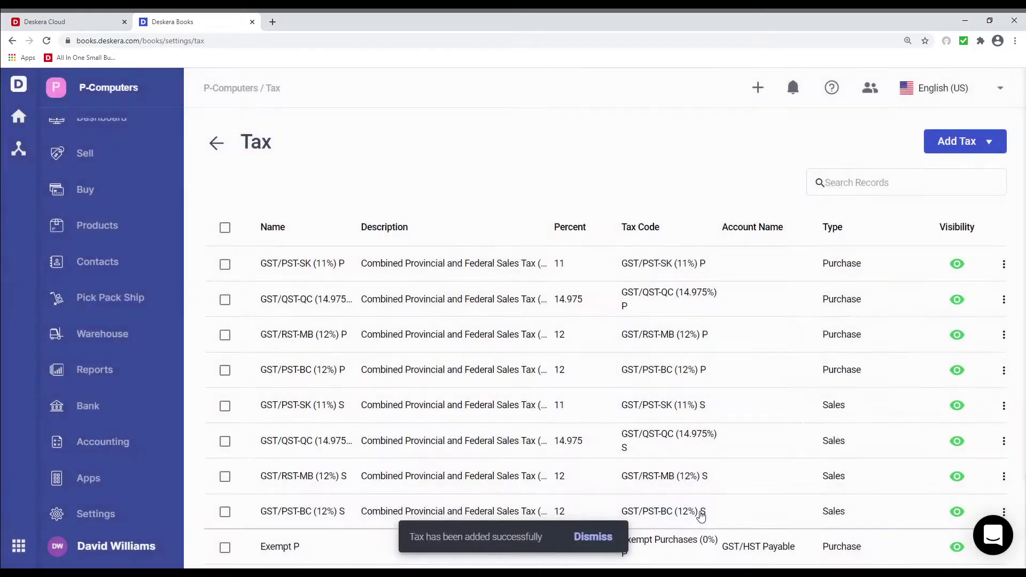
Deactivate the United Kingdom Pound Sterling and Thai Baht currencies
{"action": "left_click", "coordinate": [99, 514]}
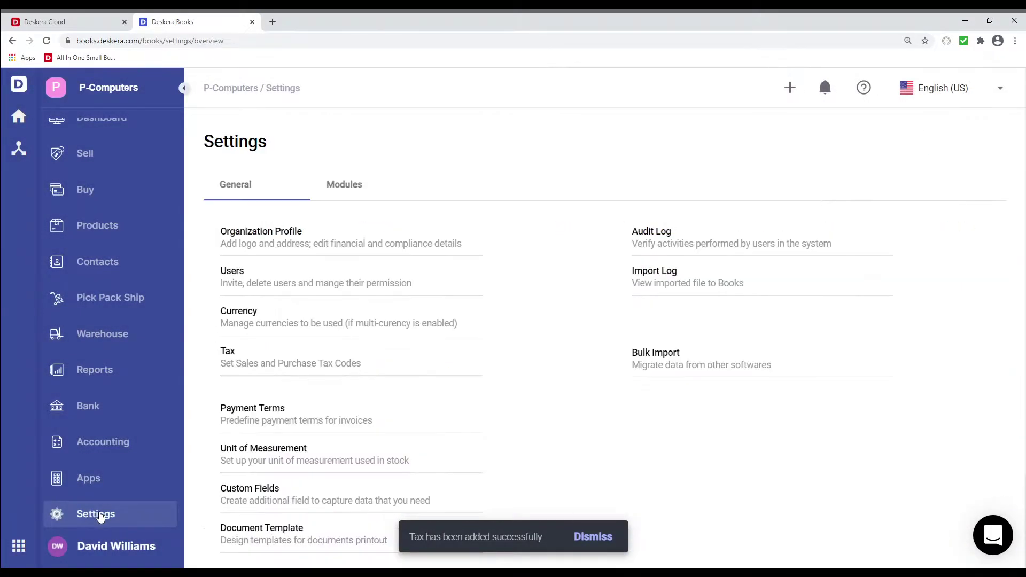
{"action": "left_click", "coordinate": [247, 314]}
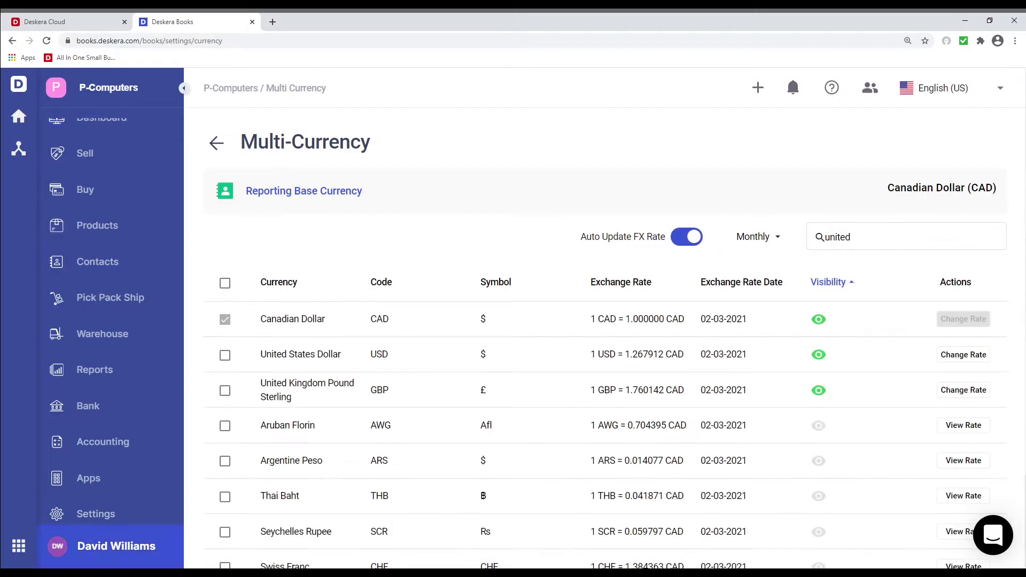
{"action": "scroll", "coordinate": [367, 374], "scroll_direction": "down", "scroll_amount": 3}
{"action": "scroll", "coordinate": [343, 364], "scroll_direction": "up", "scroll_amount": 3}
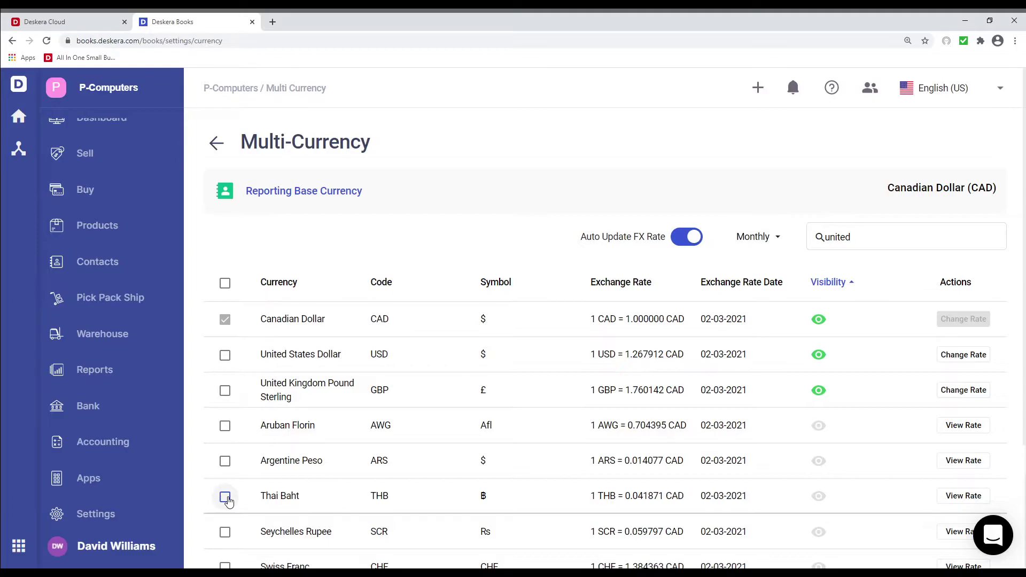
{"action": "left_click", "coordinate": [819, 501]}
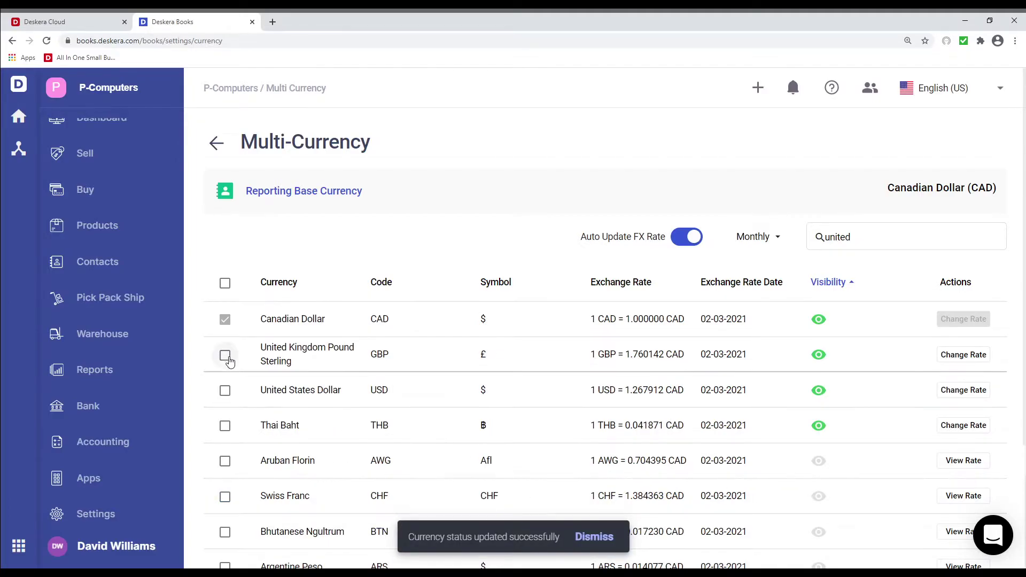
{"action": "left_click", "coordinate": [225, 425]}
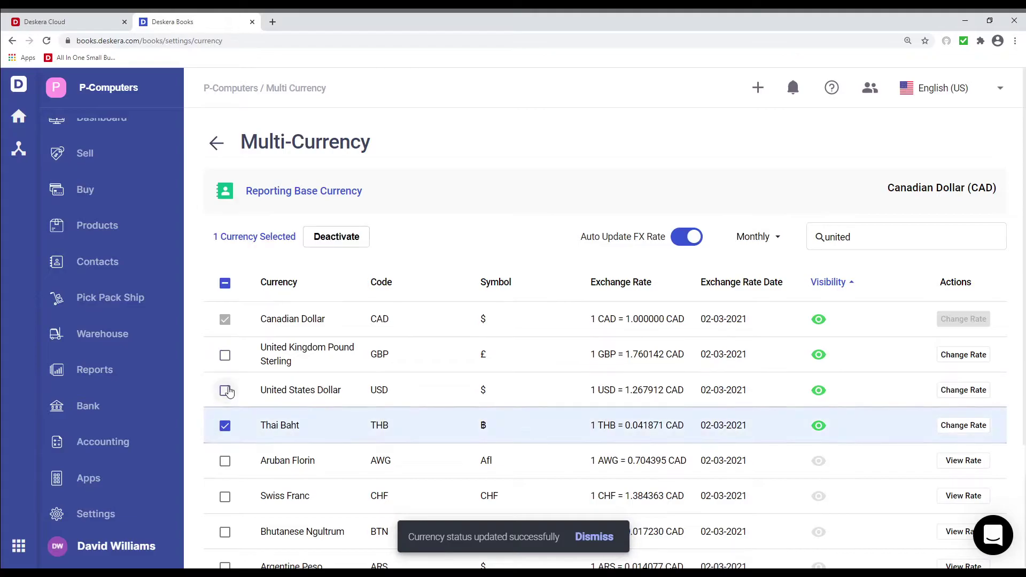
{"action": "left_click", "coordinate": [225, 356]}
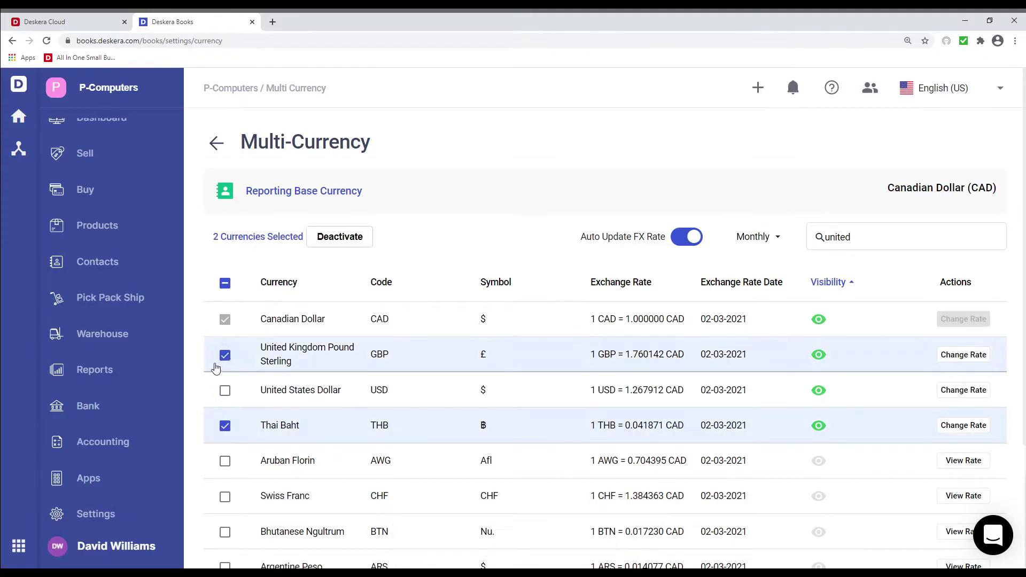
{"action": "left_click", "coordinate": [335, 237]}
Activate the Swiss Franc and Argentine Peso currencies
{"action": "scroll", "coordinate": [298, 395], "scroll_direction": "down", "scroll_amount": 3}
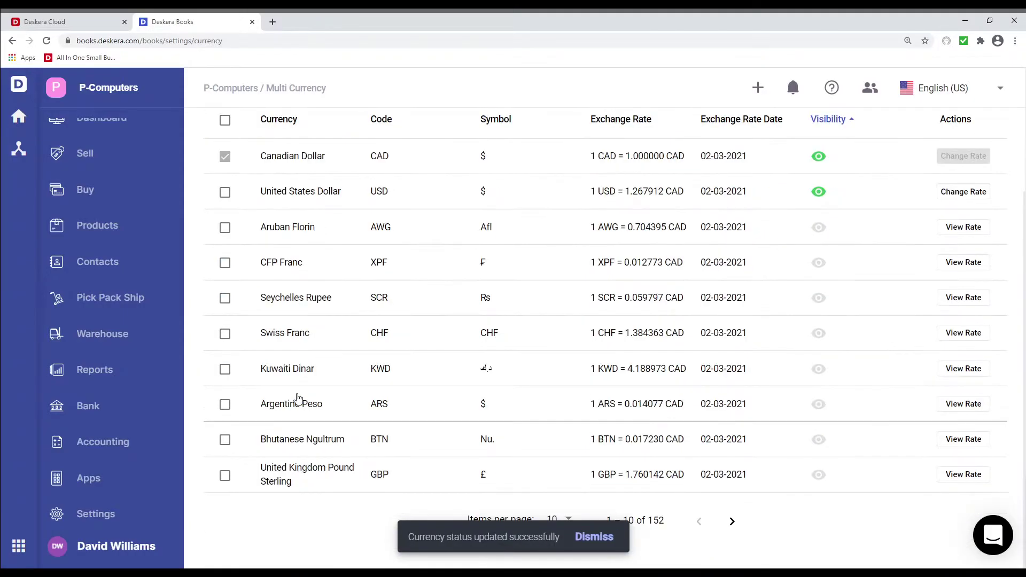
{"action": "left_click", "coordinate": [224, 334]}
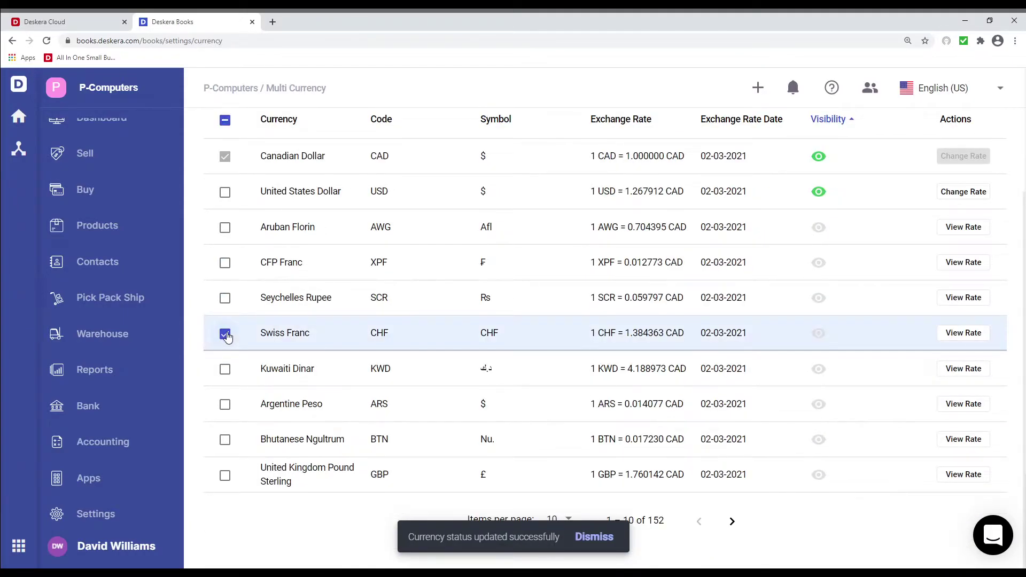
{"action": "left_click", "coordinate": [224, 405]}
{"action": "scroll", "coordinate": [356, 377], "scroll_direction": "up", "scroll_amount": 3}
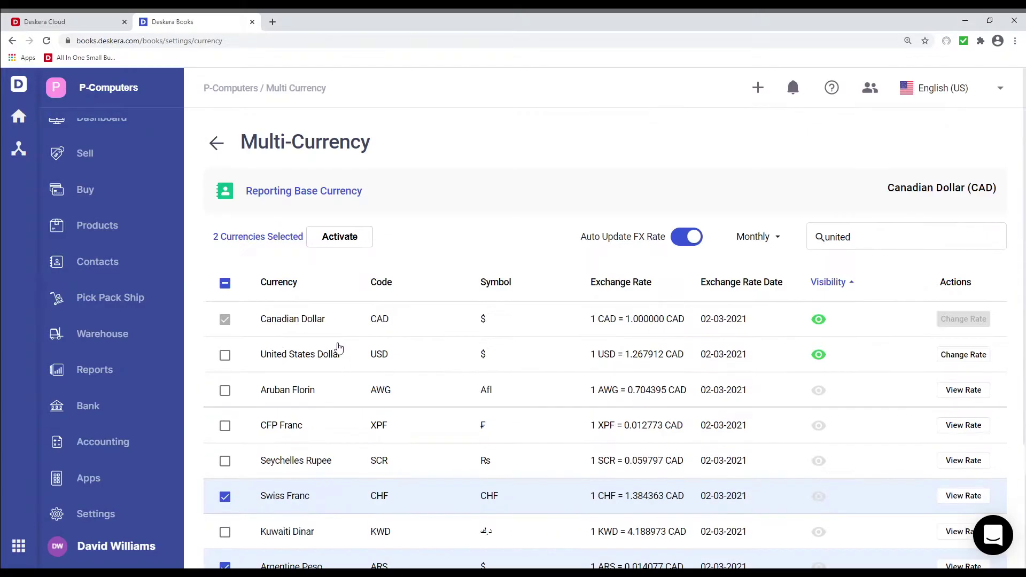
{"action": "left_click", "coordinate": [341, 241]}
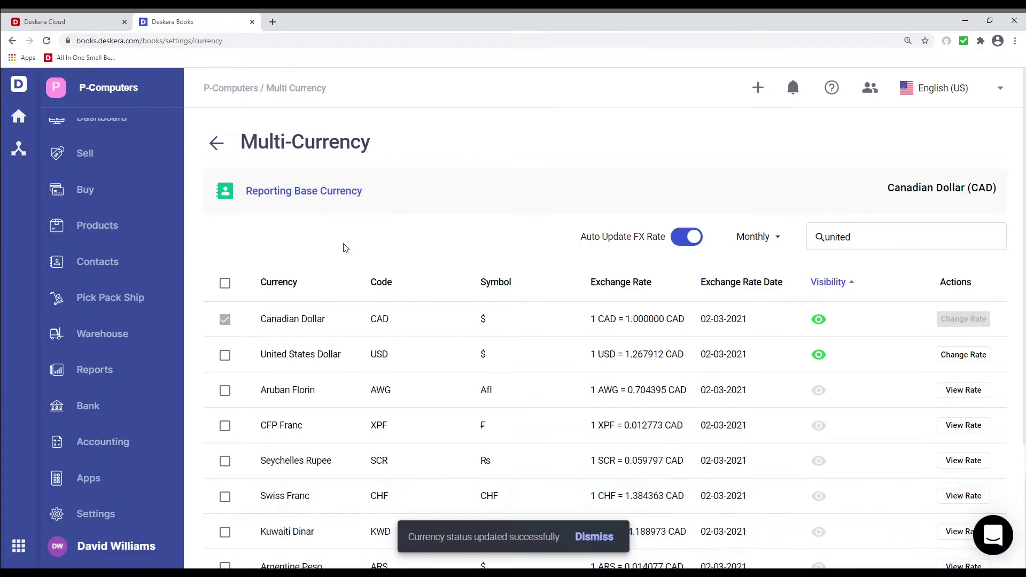
Set the US dollar rate to 1 USD = 1.275912 CAD, then review Aruban Florin's rate history
{"action": "left_click", "coordinate": [958, 355]}
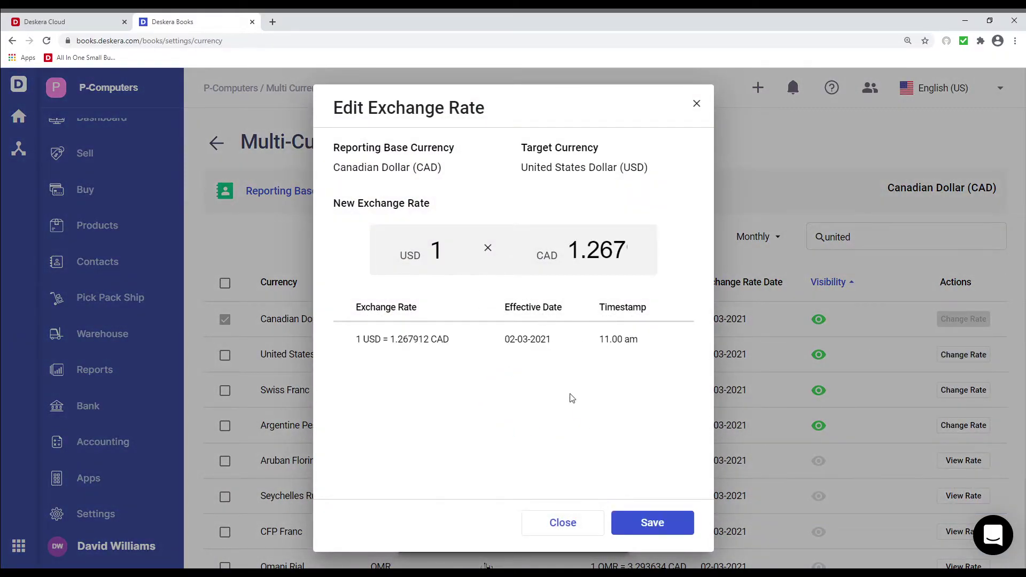
{"action": "left_click", "coordinate": [608, 251]}
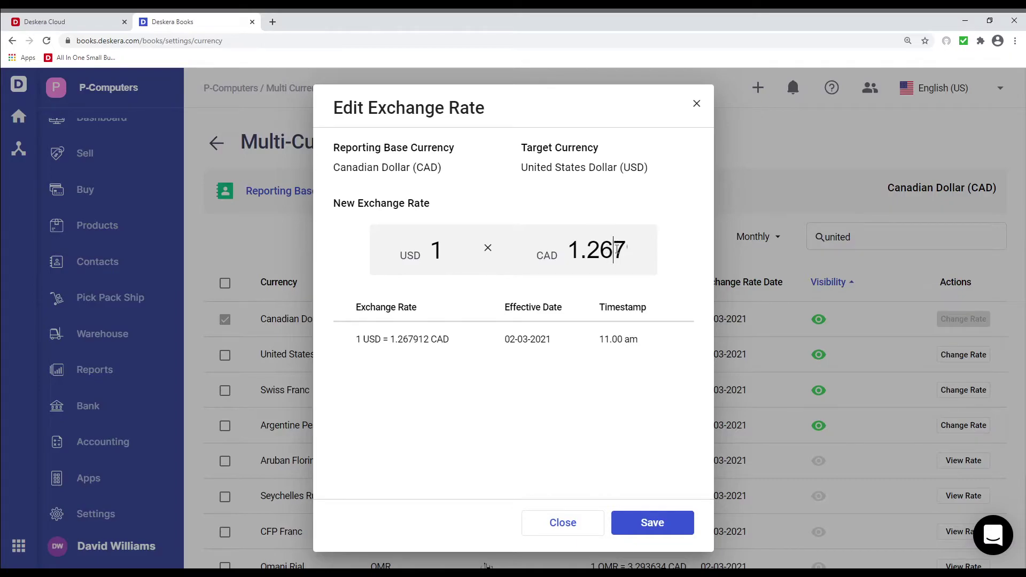
{"action": "key", "text": "BackSpace"}
{"action": "type", "text": "9"}
{"action": "key", "text": "BackSpace"}
{"action": "key", "text": "BackSpace"}
{"action": "type", "text": "91"}
{"action": "key", "text": "BackSpace"}
{"action": "key", "text": "BackSpace"}
{"action": "type", "text": "79"}
{"action": "key", "text": "BackSpace"}
{"action": "type", "text": "5"}
{"action": "left_click", "coordinate": [653, 522]}
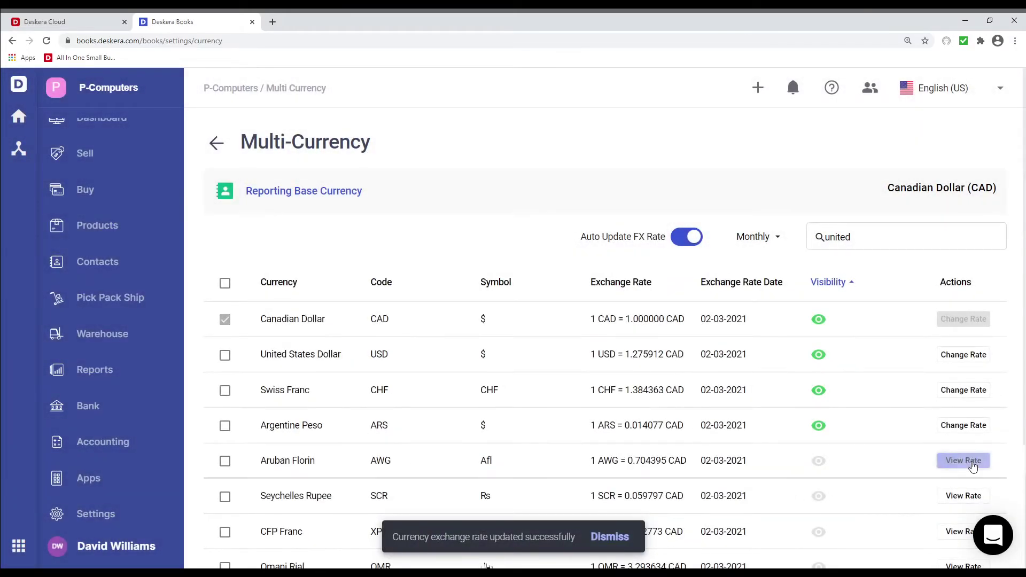
{"action": "left_click", "coordinate": [972, 462]}
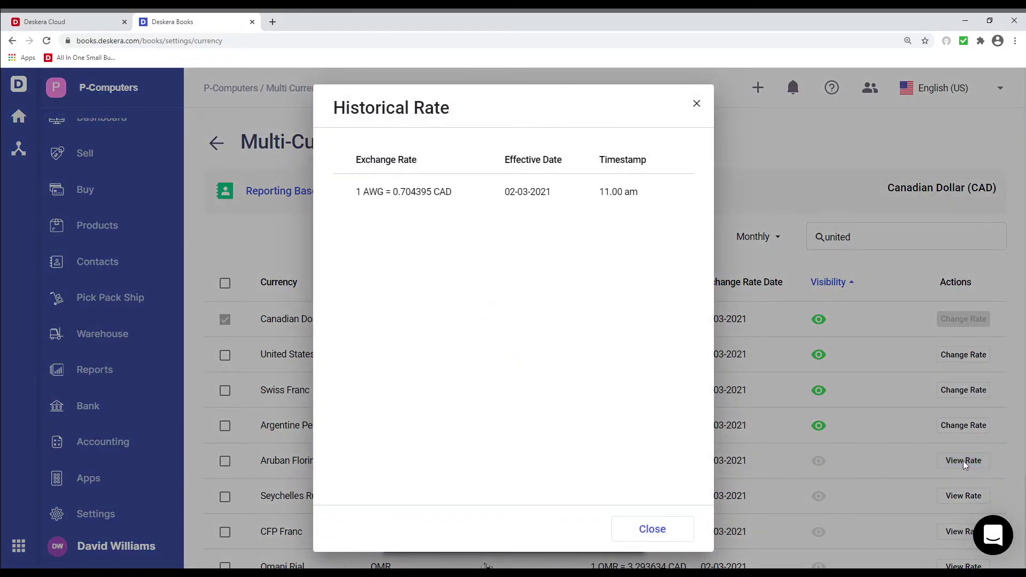
{"action": "left_click", "coordinate": [643, 534]}
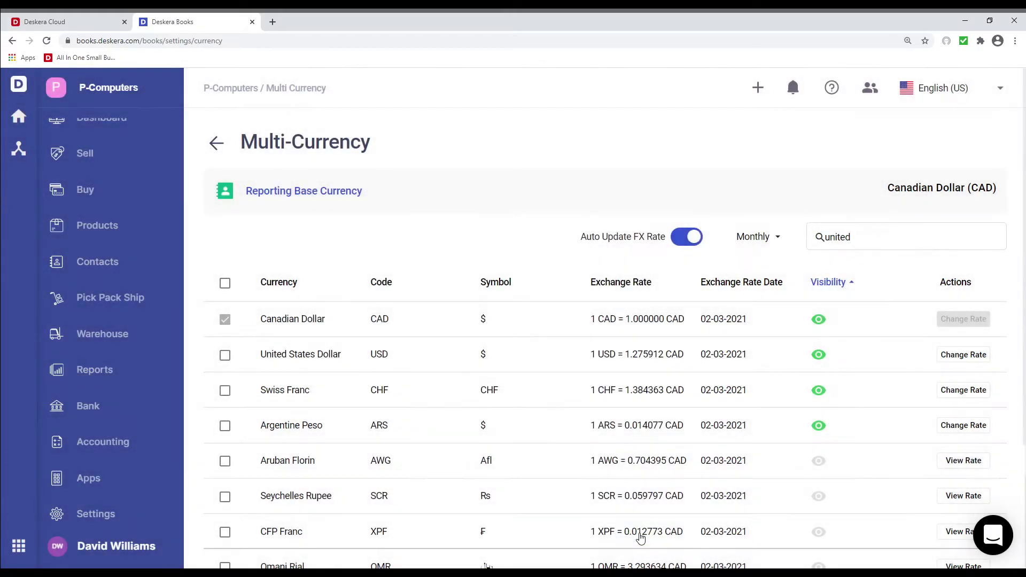
Add bank account AC-00001, named and described CIBC, in Canadian Dollar (CAD)
{"action": "left_click", "coordinate": [92, 410]}
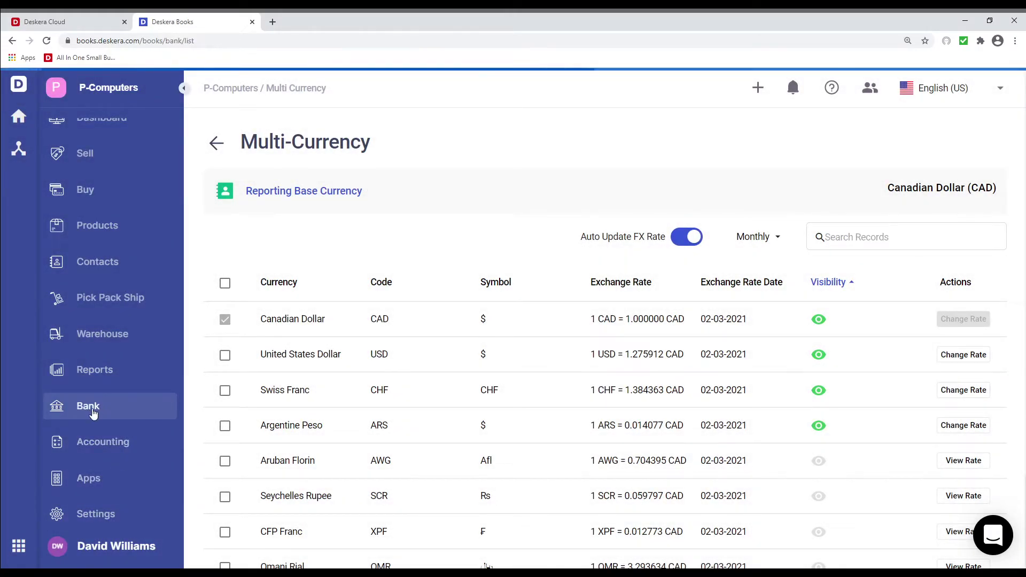
{"action": "left_click", "coordinate": [973, 140]}
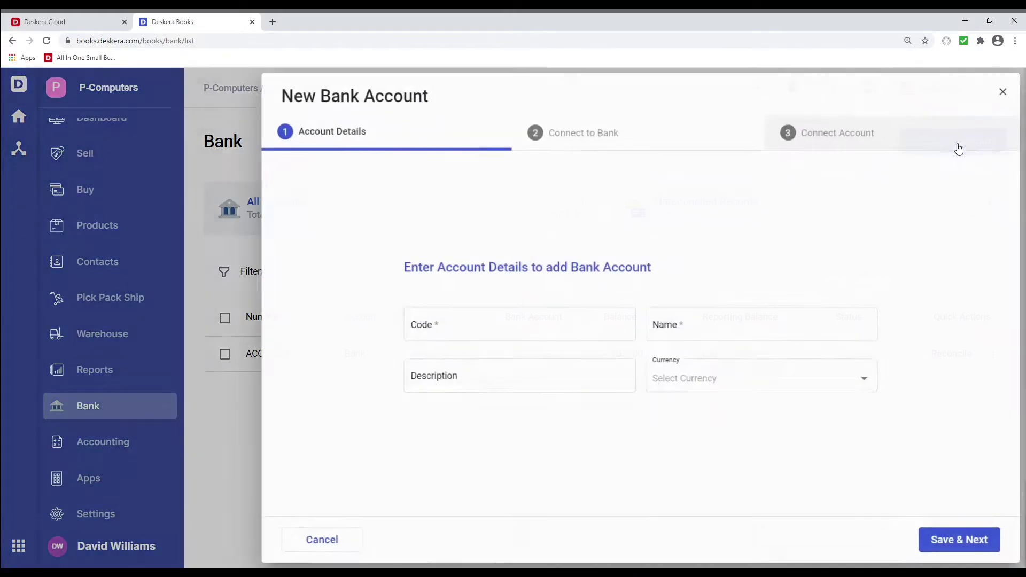
{"action": "left_click", "coordinate": [472, 329]}
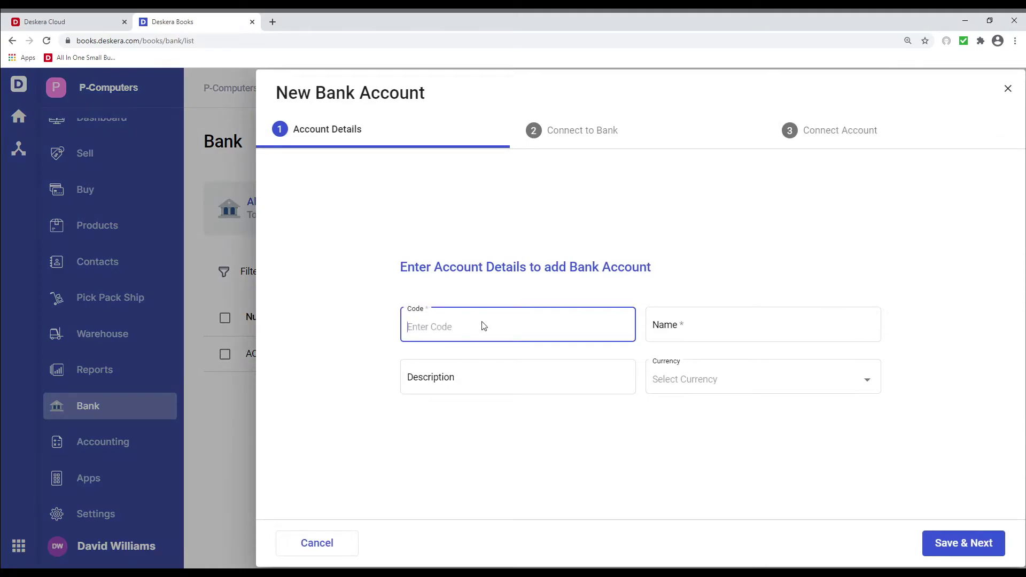
{"action": "type", "text": "AC-00001"}
{"action": "left_click", "coordinate": [678, 332]}
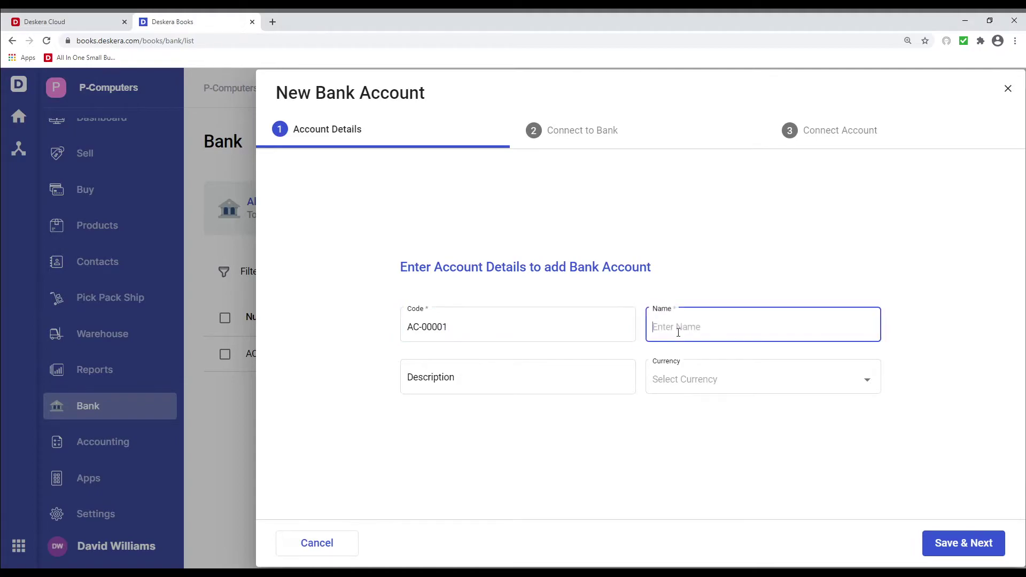
{"action": "type", "text": "Cl"}
{"action": "left_click", "coordinate": [483, 380]}
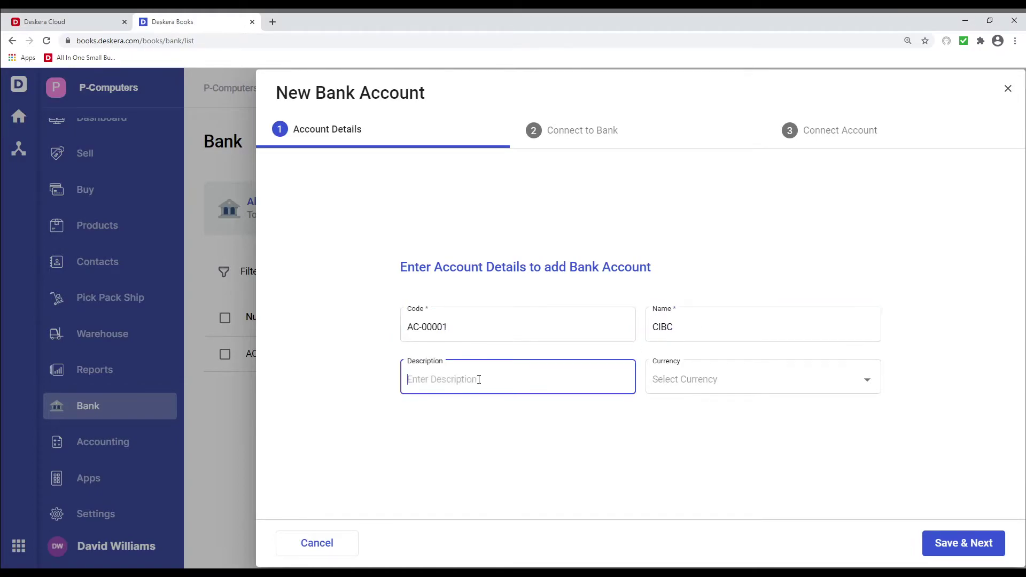
{"action": "type", "text": "CIBC"}
{"action": "left_click", "coordinate": [724, 389]}
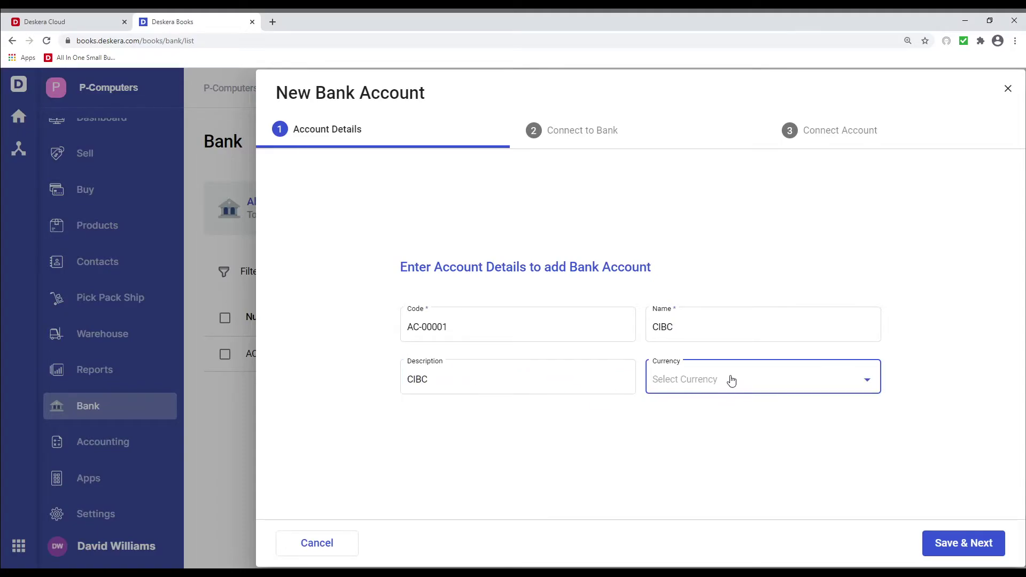
{"action": "left_click", "coordinate": [700, 379]}
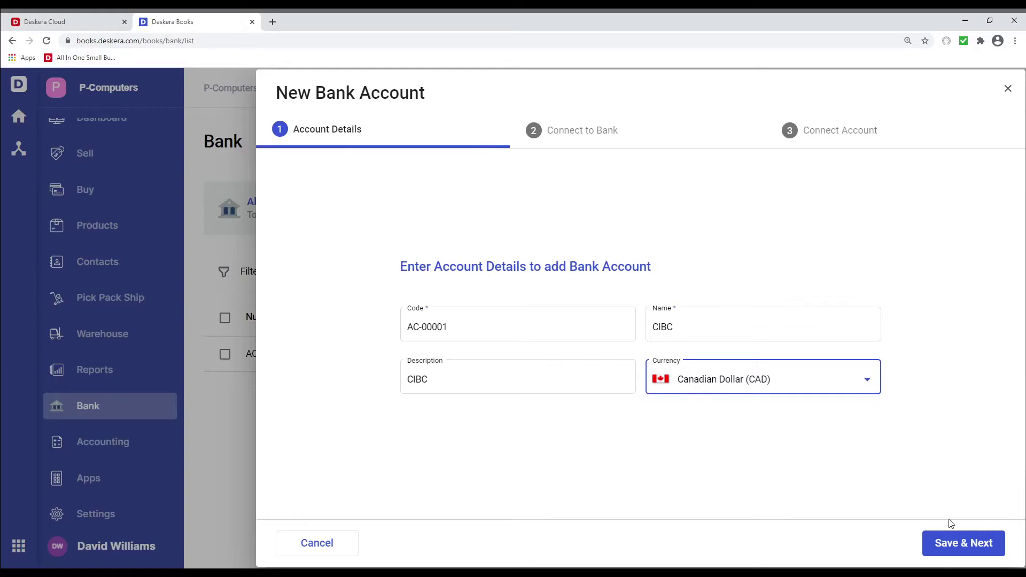
{"action": "left_click", "coordinate": [955, 542]}
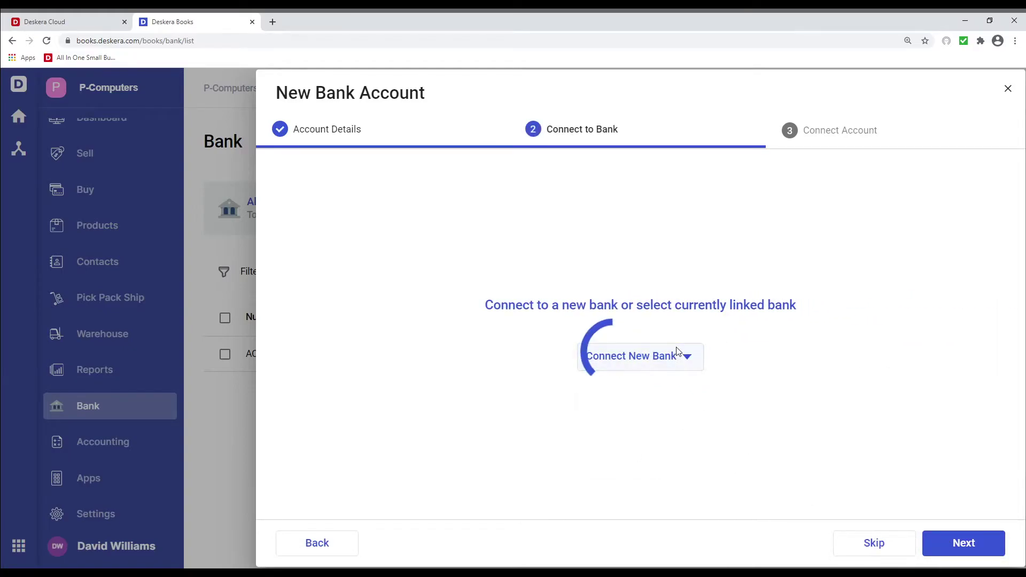
Start linking the account through Plaid and search the bank list for 'canada'
{"action": "left_click", "coordinate": [678, 354]}
{"action": "left_click", "coordinate": [636, 439]}
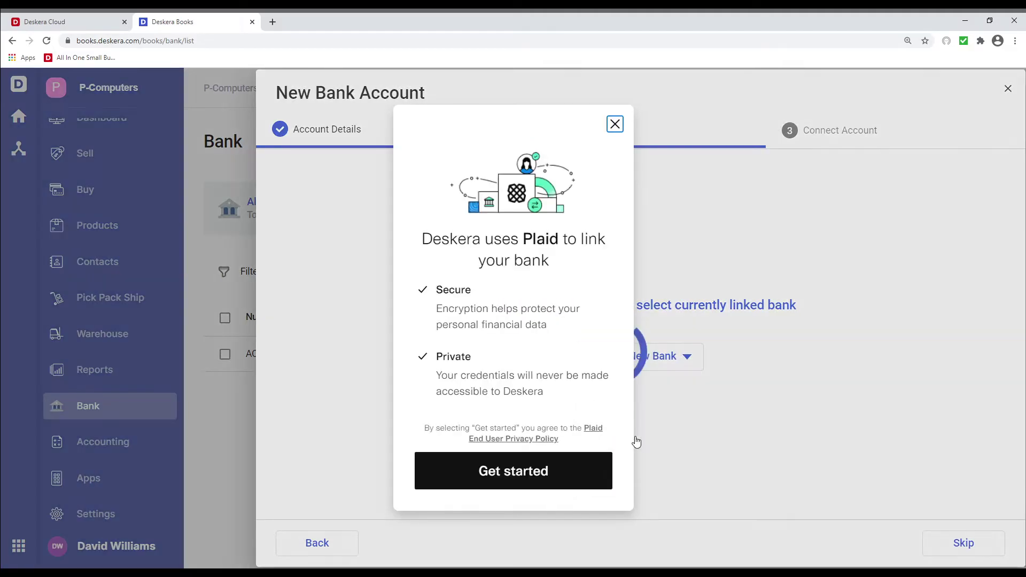
{"action": "left_click", "coordinate": [510, 470]}
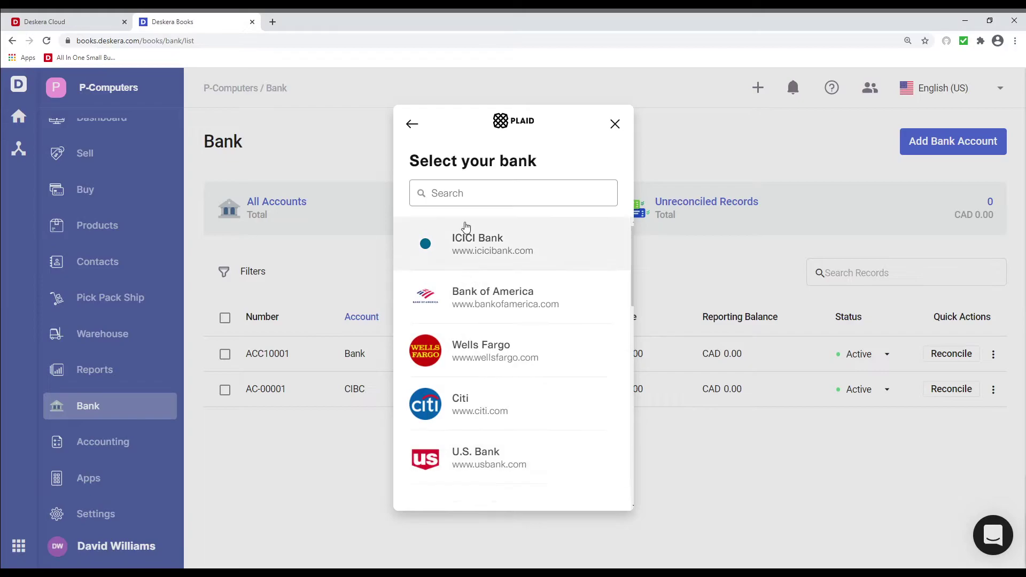
{"action": "left_click", "coordinate": [457, 206]}
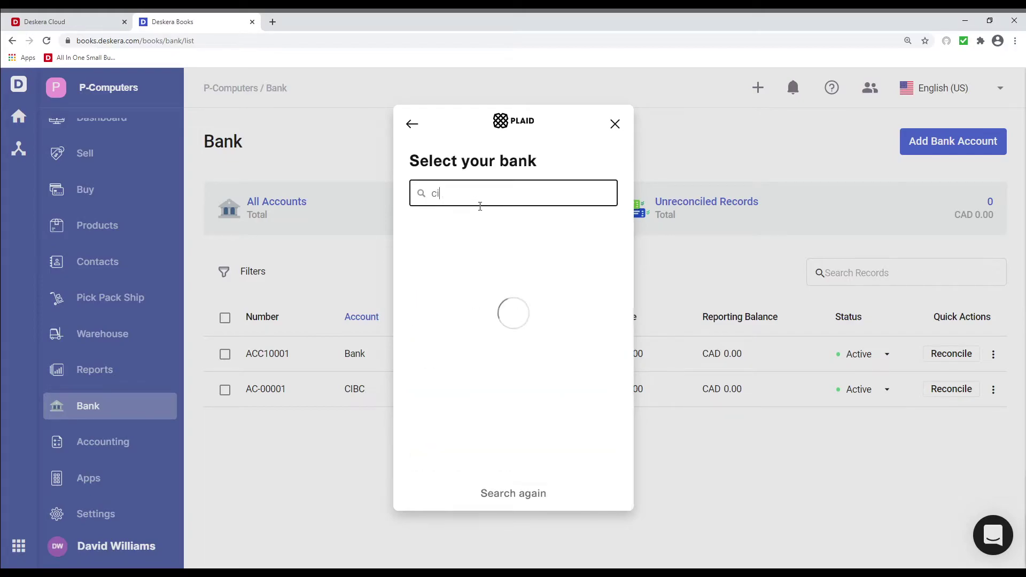
{"action": "type", "text": "bc"}
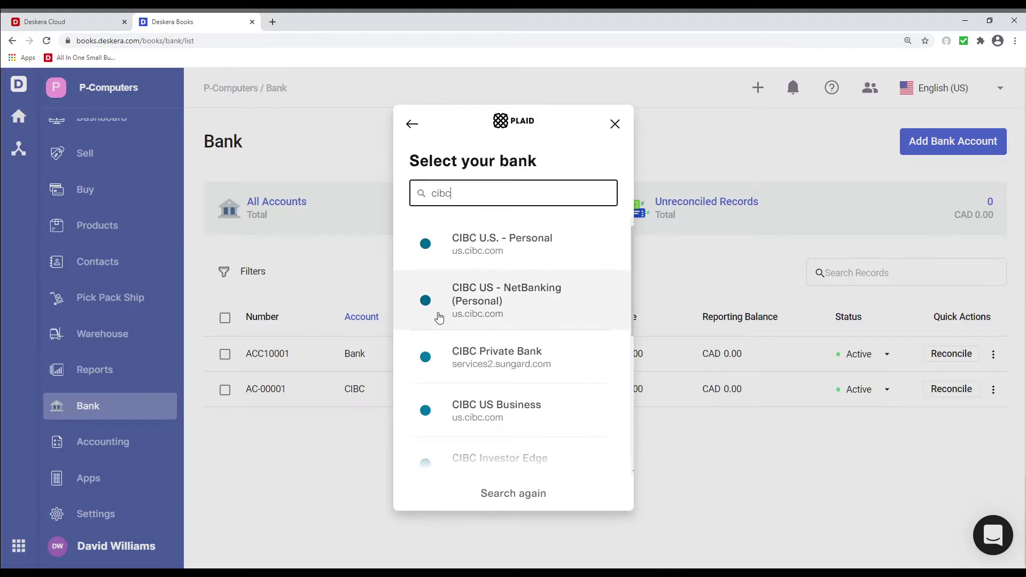
{"action": "scroll", "coordinate": [465, 323], "scroll_direction": "down", "scroll_amount": 4}
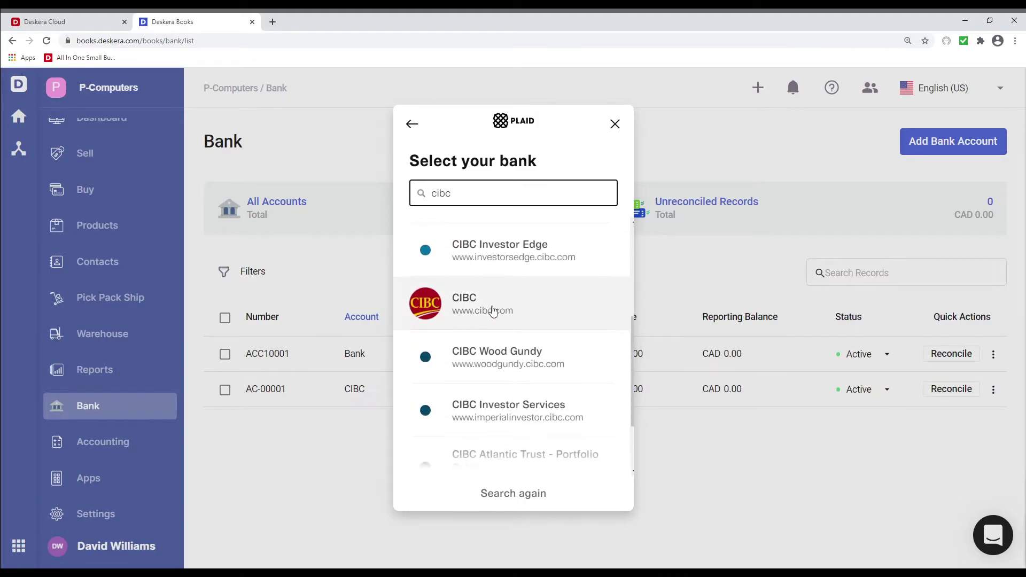
{"action": "scroll", "coordinate": [521, 310], "scroll_direction": "down", "scroll_amount": 2}
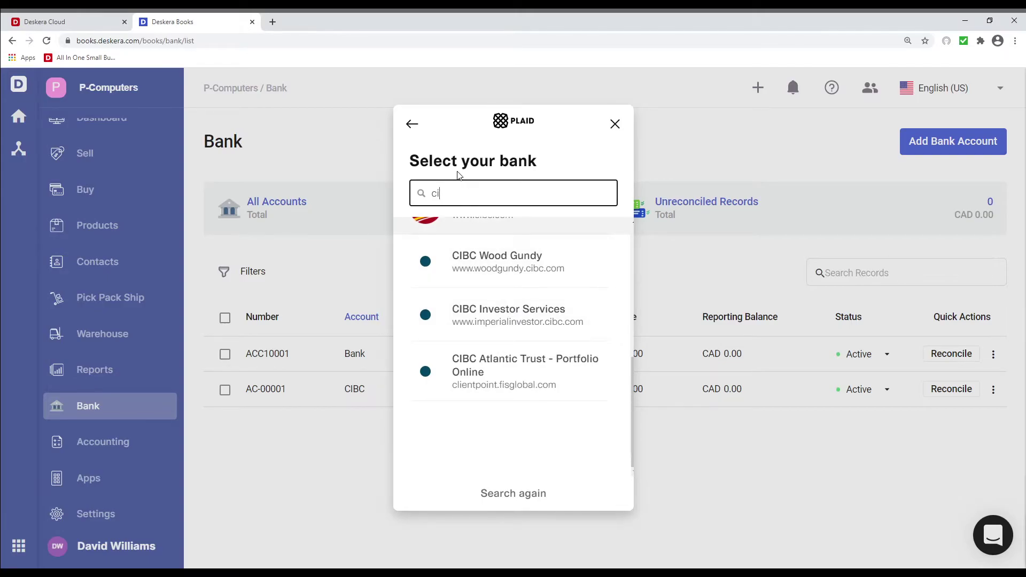
{"action": "type", "text": "nada"}
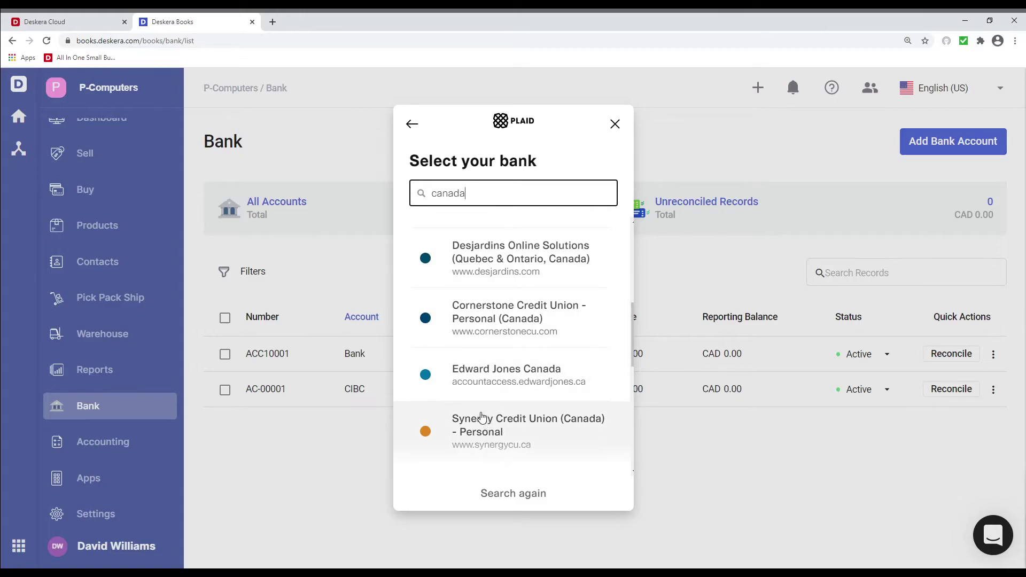
{"action": "scroll", "coordinate": [474, 402], "scroll_direction": "down", "scroll_amount": 4}
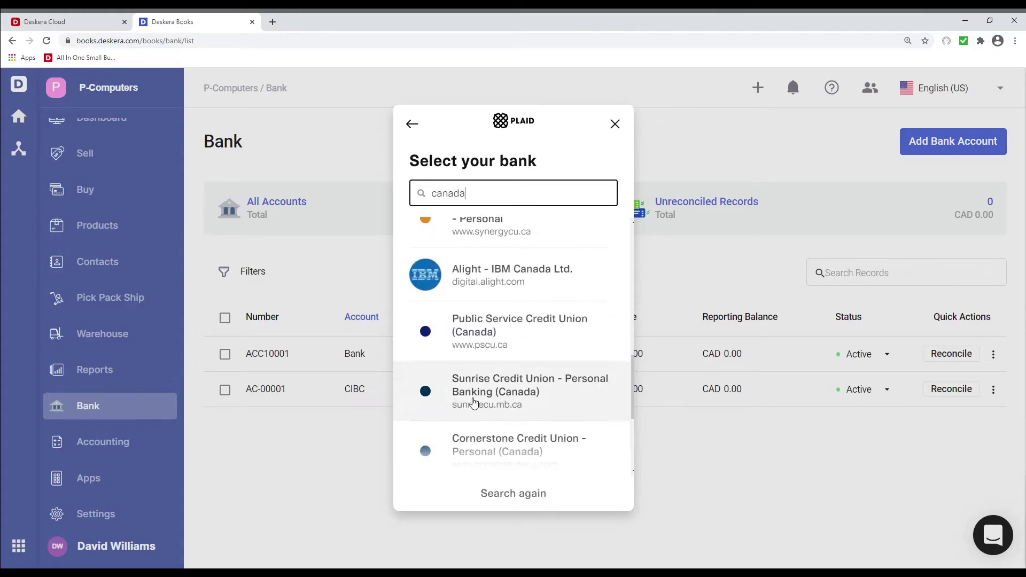
{"action": "scroll", "coordinate": [501, 340], "scroll_direction": "down", "scroll_amount": 4}
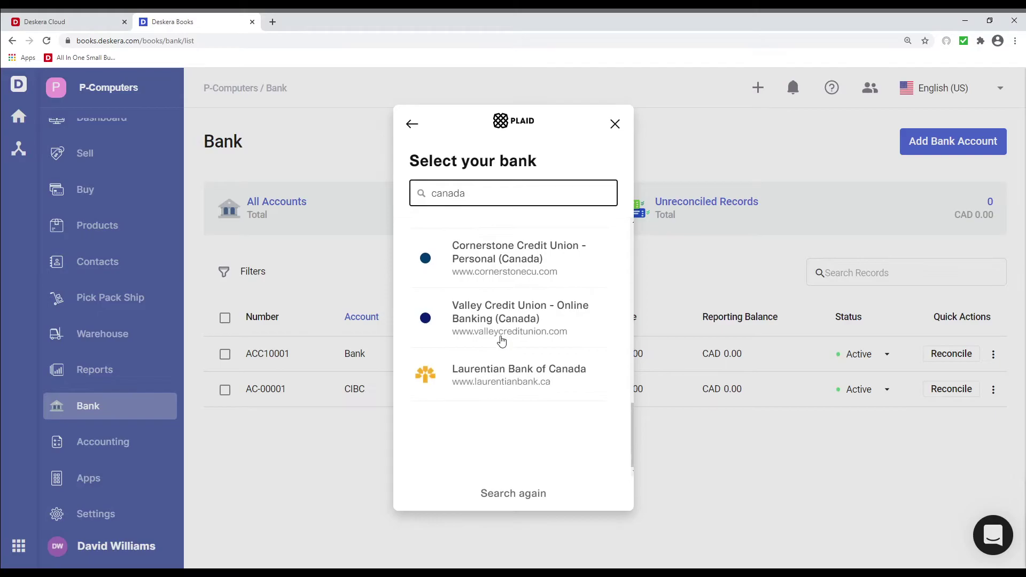
{"action": "scroll", "coordinate": [486, 321], "scroll_direction": "up", "scroll_amount": 8}
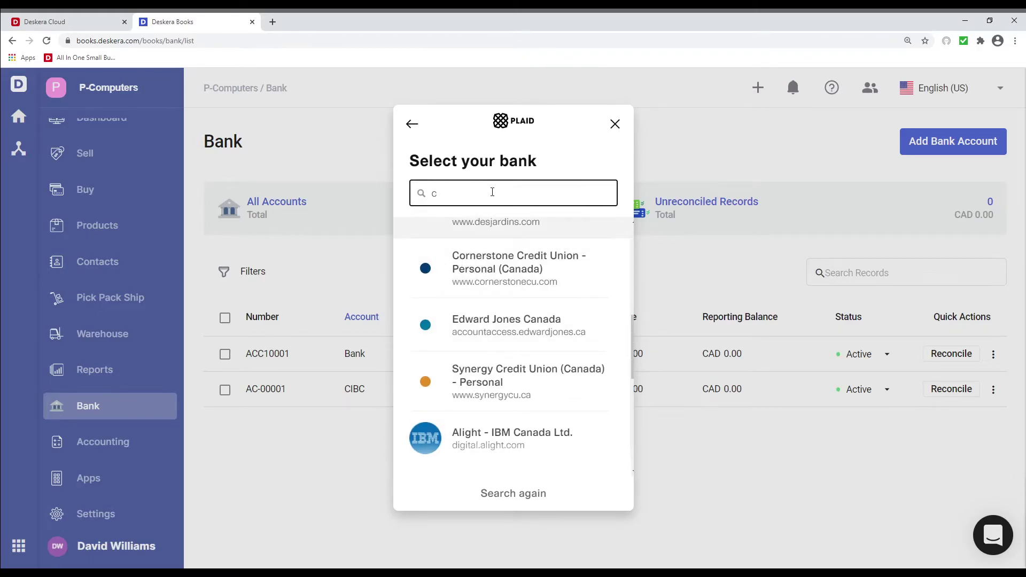
Search 'Montreal', pick BMO Bank of Montreal, then exit without connecting
{"action": "key", "text": "BackSpace"}
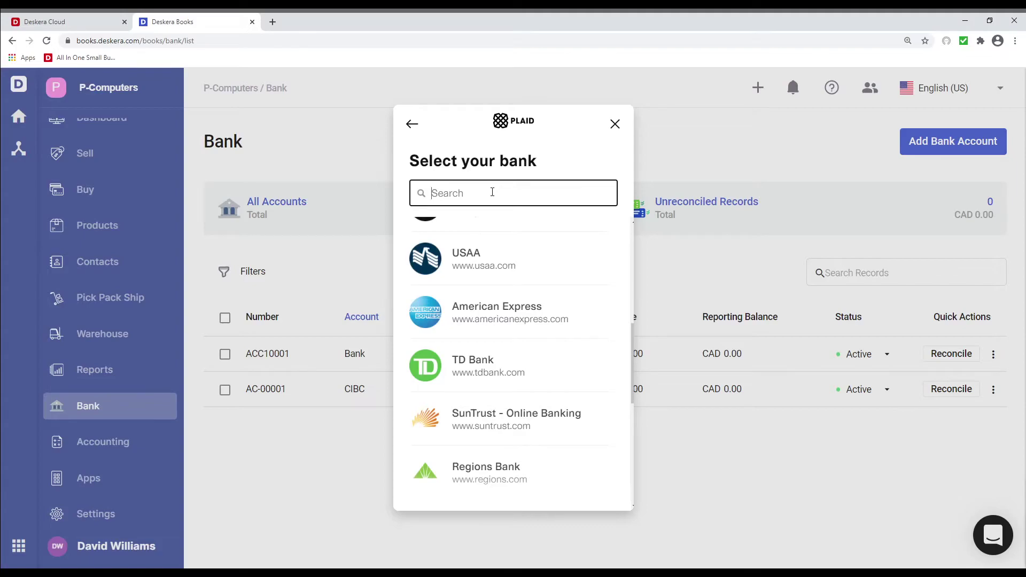
{"action": "type", "text": "Montreal"}
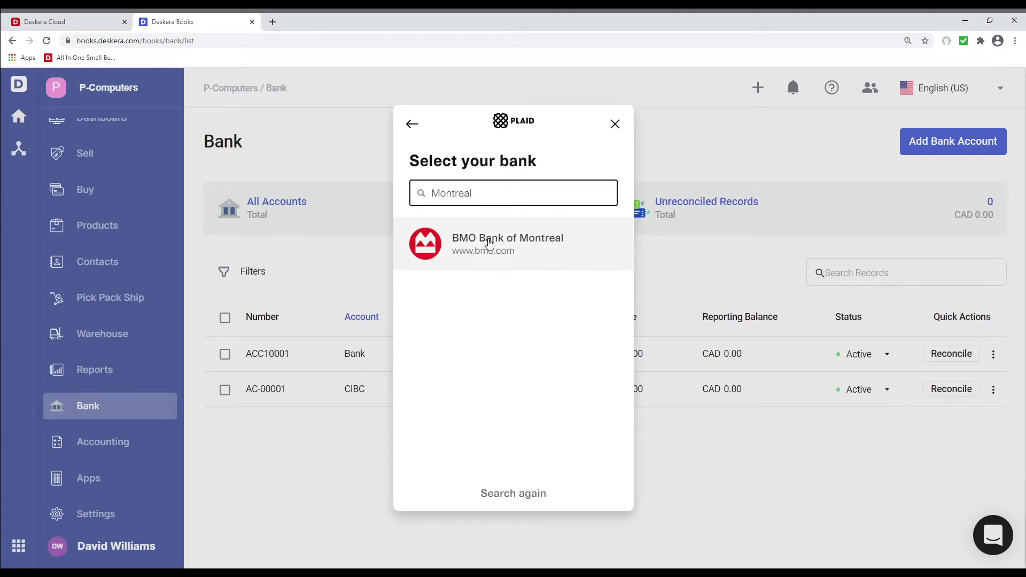
{"action": "left_click", "coordinate": [521, 239]}
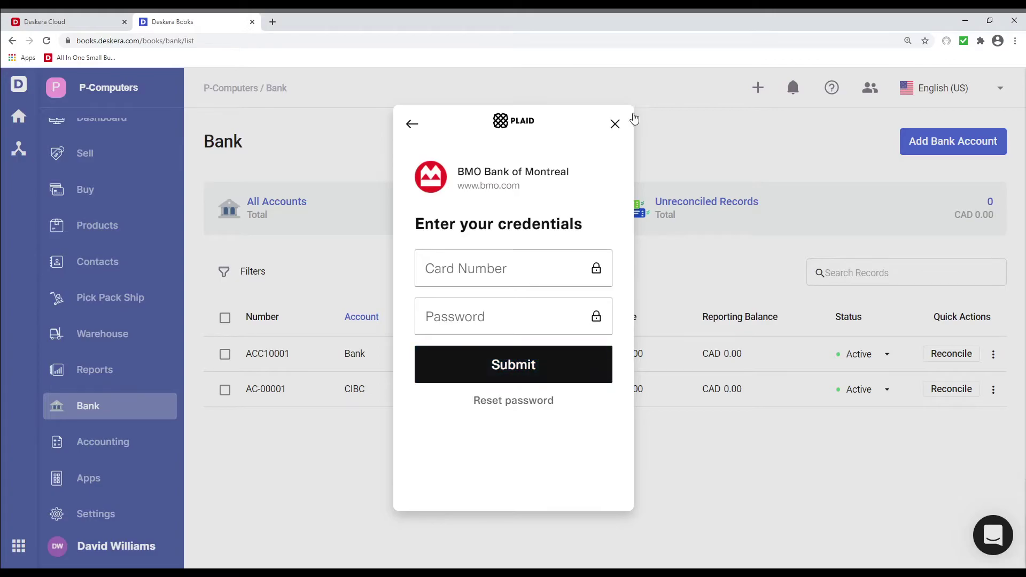
{"action": "left_click", "coordinate": [615, 125]}
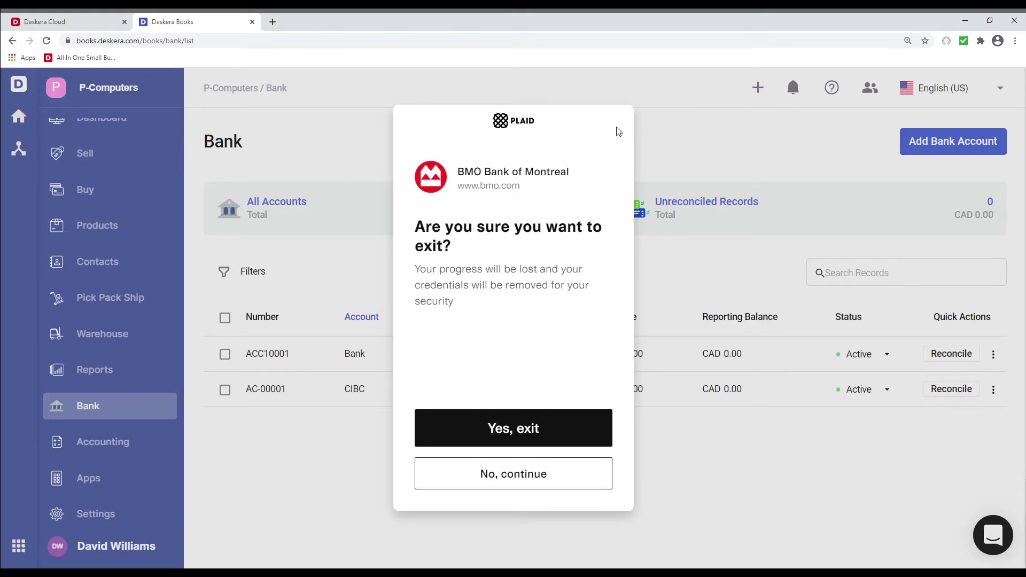
{"action": "left_click", "coordinate": [531, 430]}
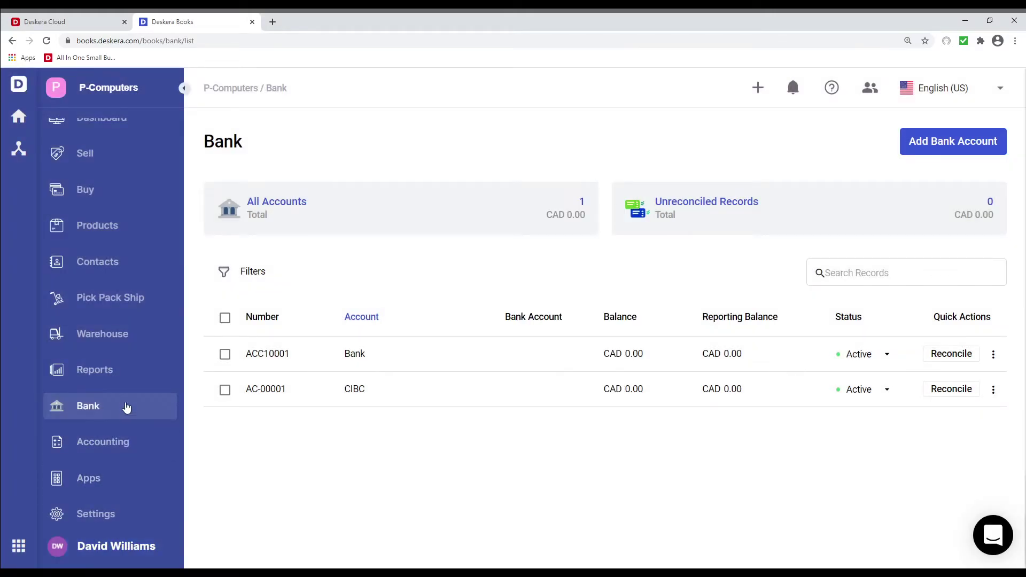
In the Canadian Sales Tax Report Log, enter the GST number and enable GST/HST and PST (BC)
{"action": "left_click", "coordinate": [119, 383]}
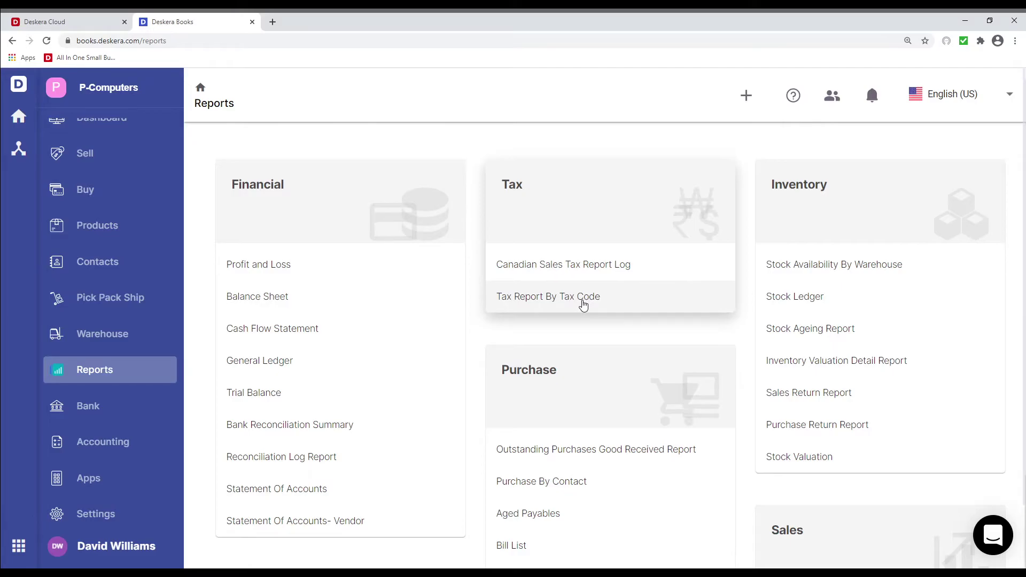
{"action": "left_click", "coordinate": [556, 274]}
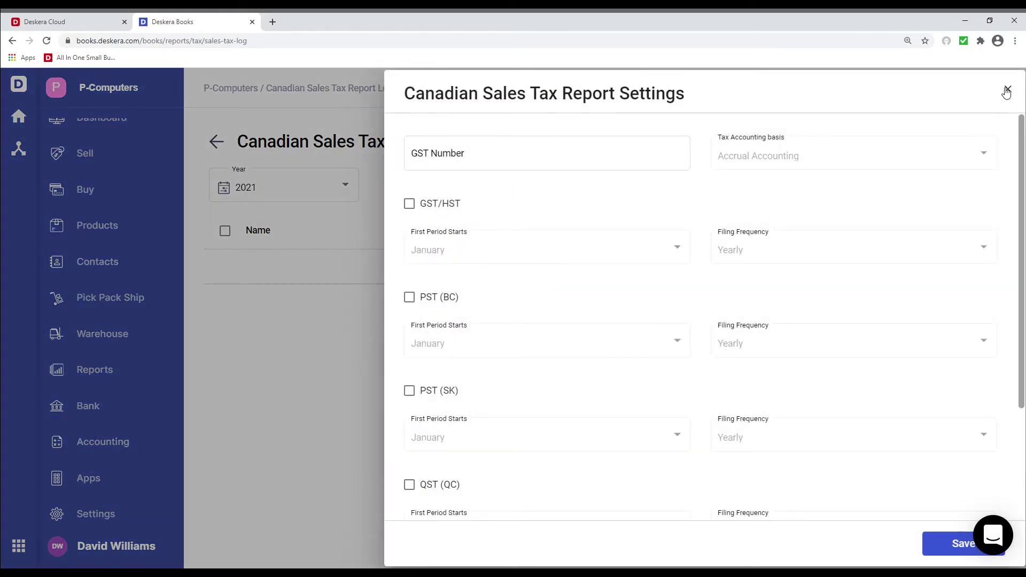
{"action": "left_click", "coordinate": [423, 158]}
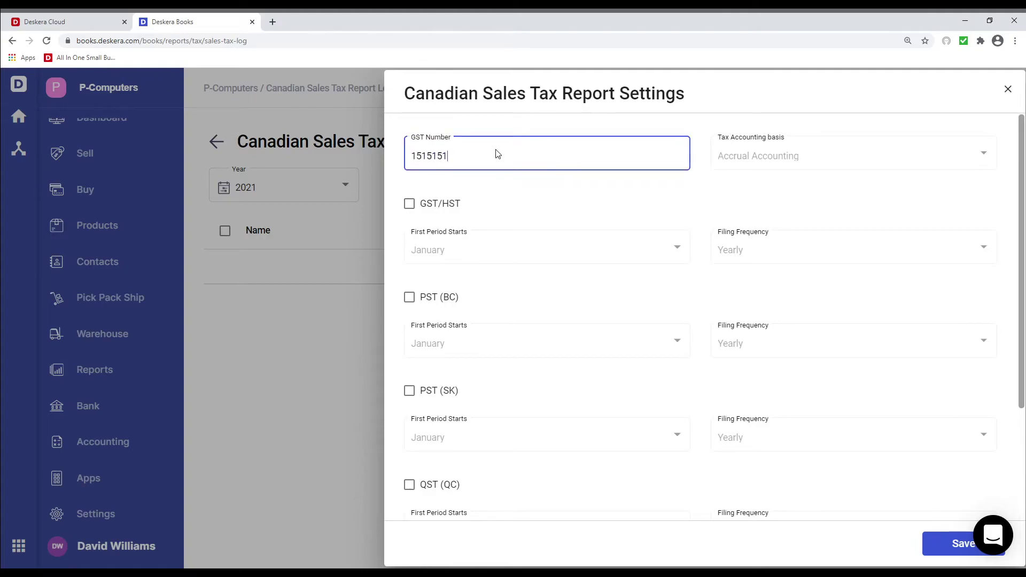
{"action": "left_click", "coordinate": [408, 205]}
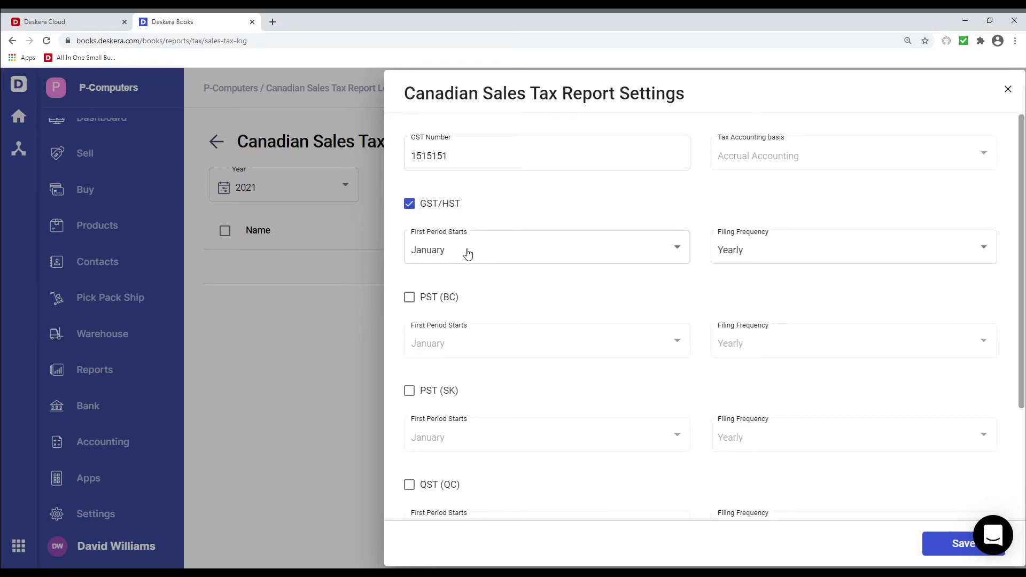
{"action": "left_click", "coordinate": [414, 302]}
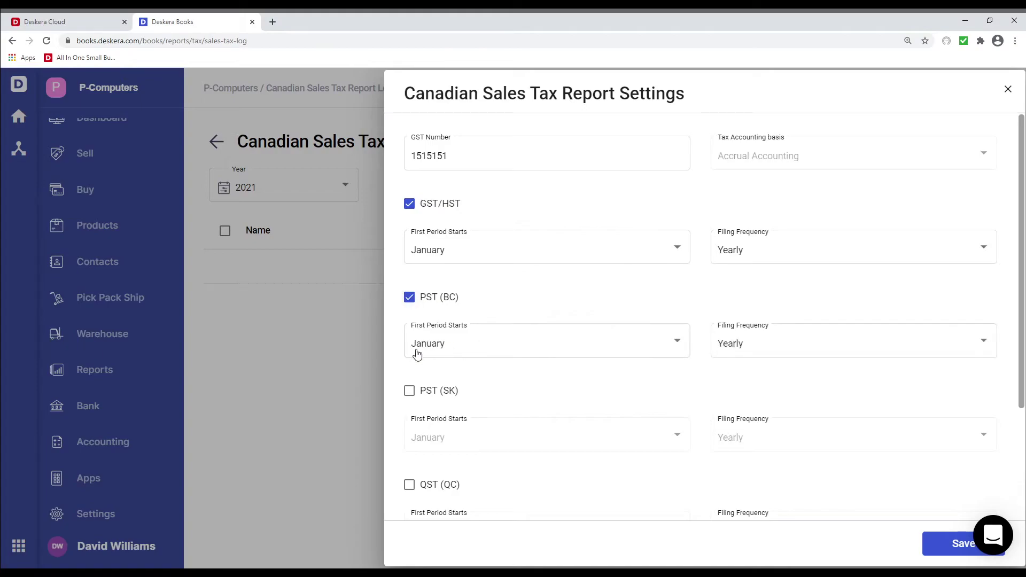
Enable PST (SK), QST (QC) and RST (MB) filing yearly, and save the settings
{"action": "scroll", "coordinate": [443, 422], "scroll_direction": "down", "scroll_amount": 1}
{"action": "left_click", "coordinate": [411, 322]}
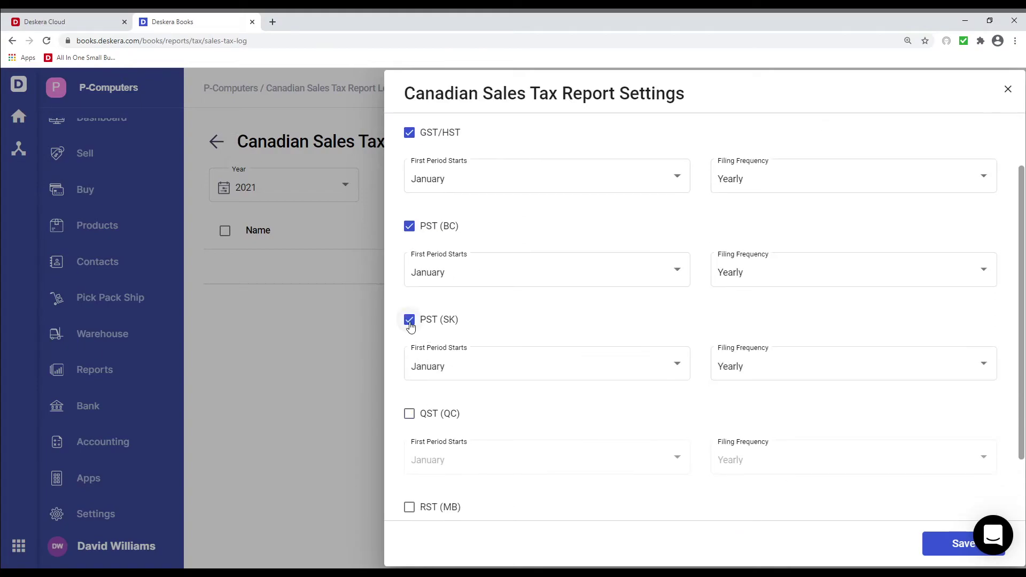
{"action": "scroll", "coordinate": [445, 432], "scroll_direction": "down", "scroll_amount": 1}
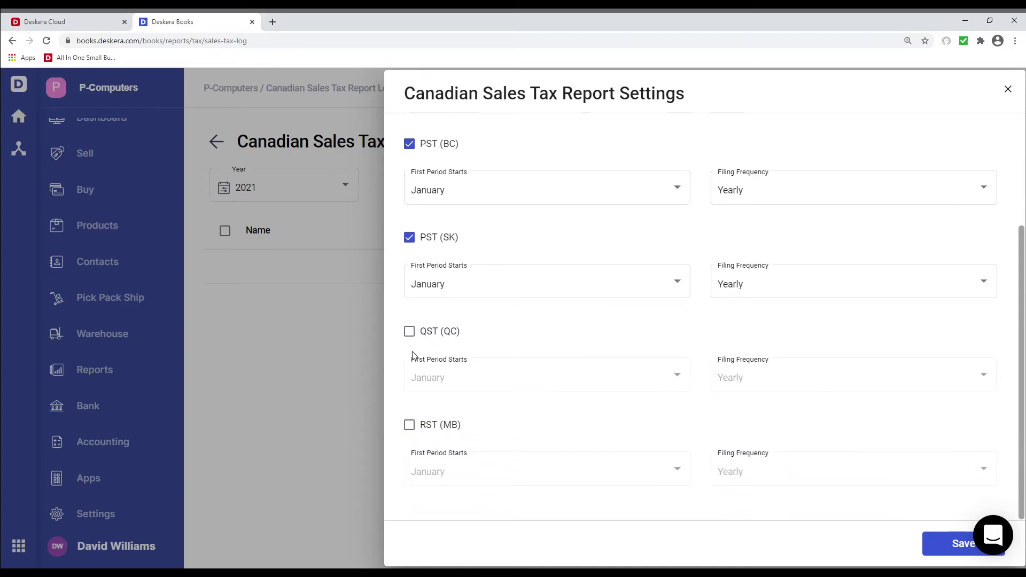
{"action": "left_click", "coordinate": [409, 332]}
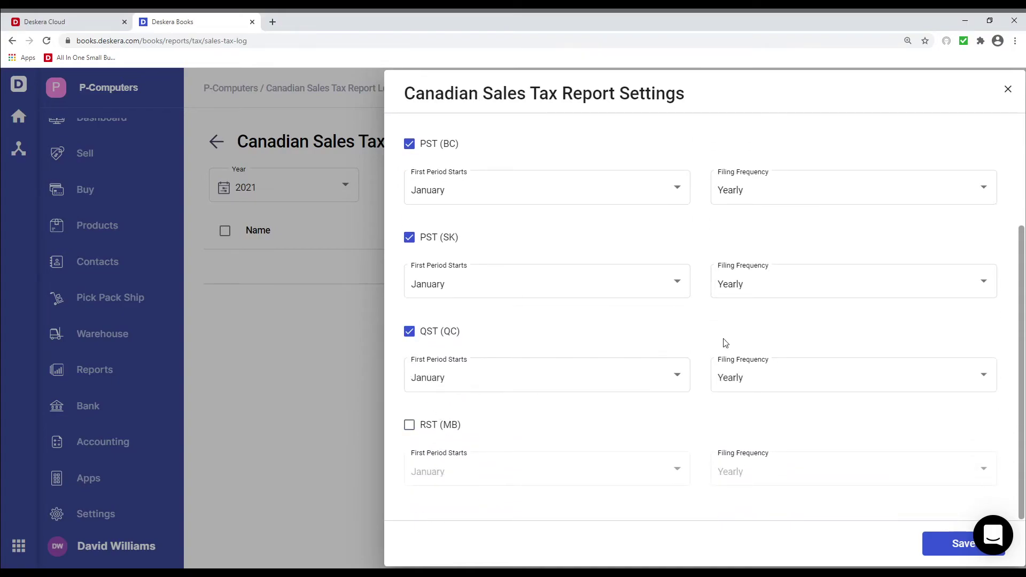
{"action": "left_click", "coordinate": [744, 290]}
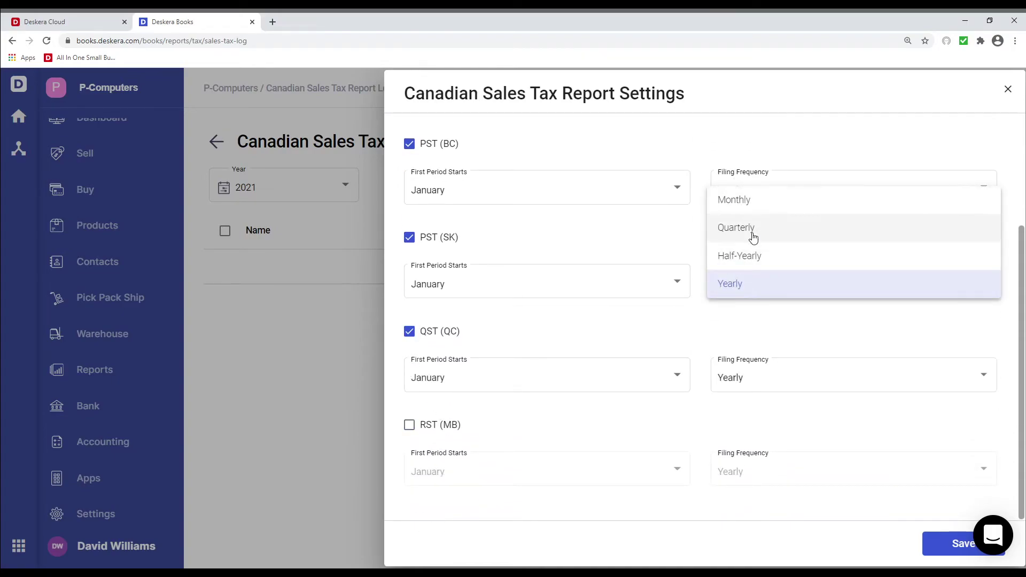
{"action": "left_click", "coordinate": [751, 282]}
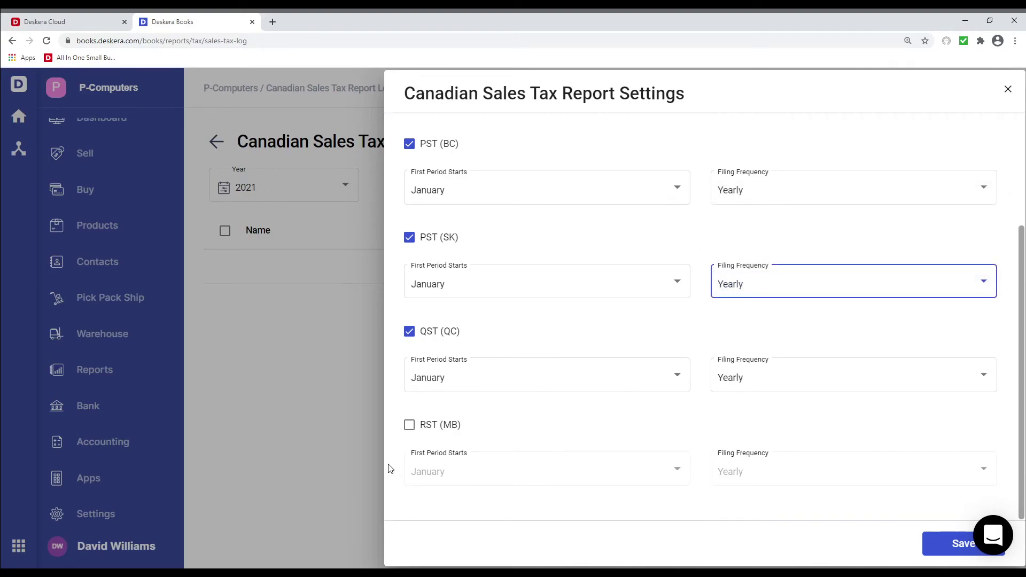
{"action": "left_click", "coordinate": [409, 425]}
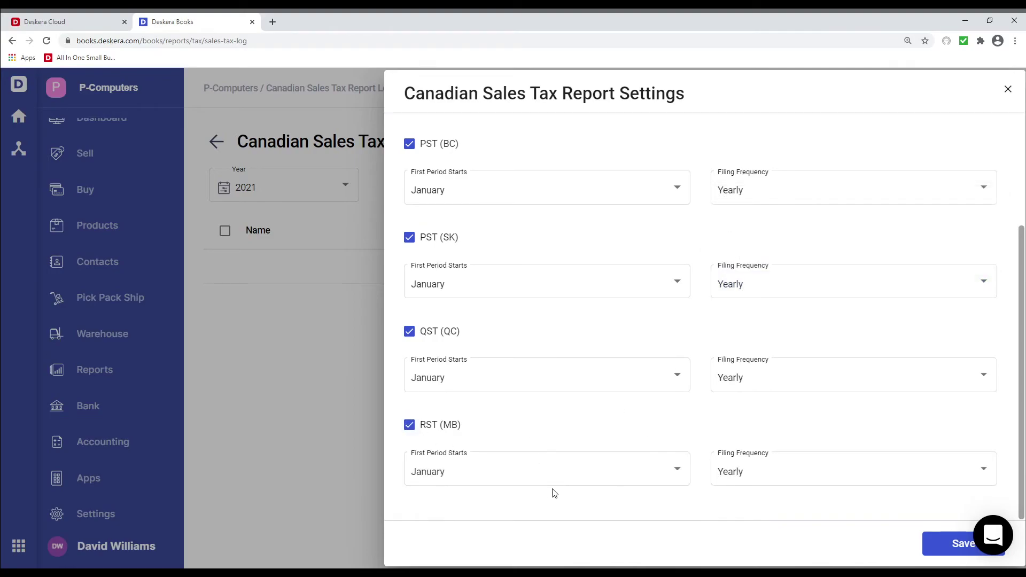
{"action": "left_click", "coordinate": [758, 476]}
{"action": "left_click", "coordinate": [664, 518]}
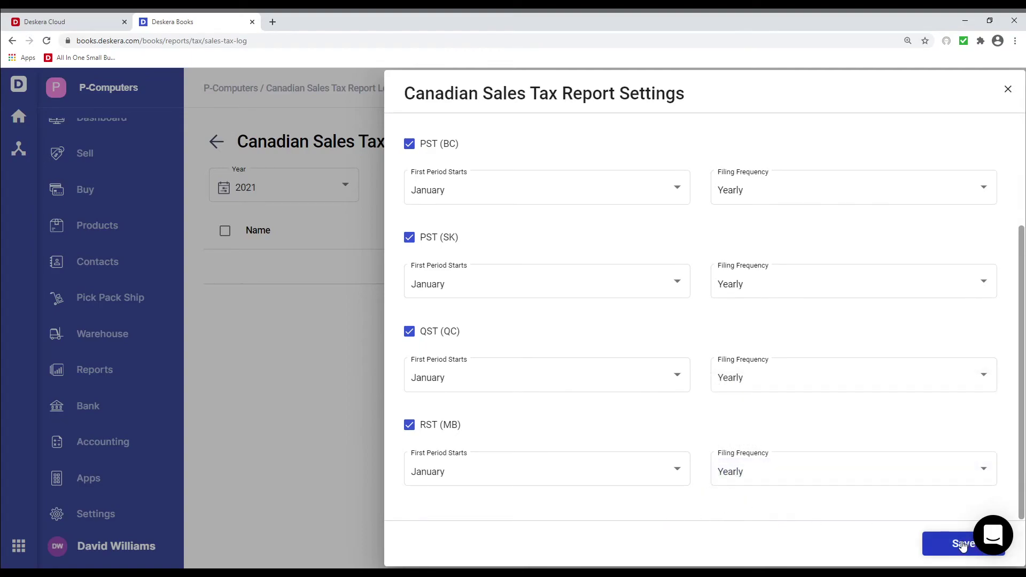
{"action": "left_click", "coordinate": [945, 543]}
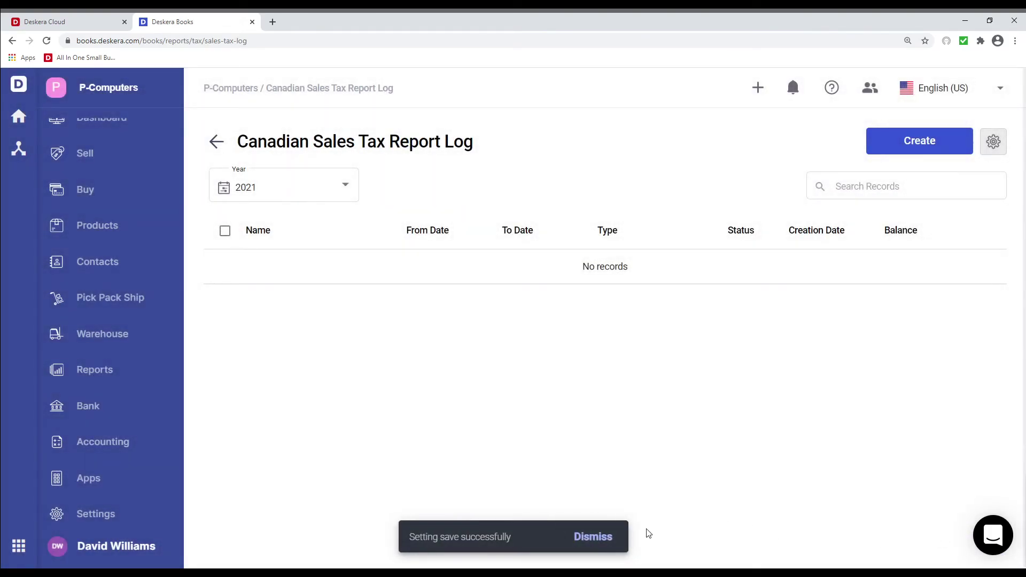
Create a PST (BC) Return for Jan–Dec 2020 and return to the report log
{"action": "left_click", "coordinate": [925, 148]}
{"action": "double_click", "coordinate": [529, 361]}
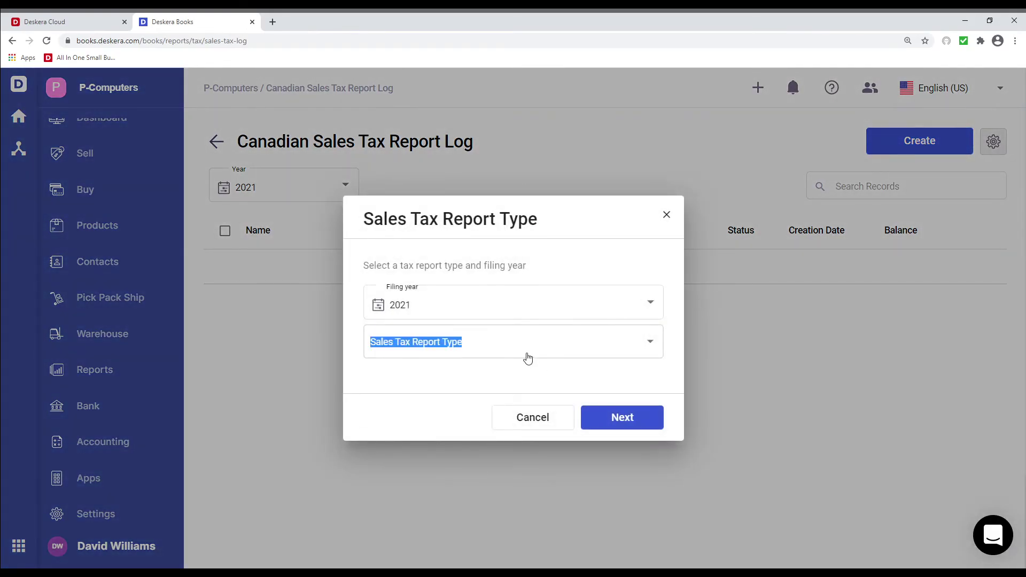
{"action": "left_click", "coordinate": [525, 358]}
{"action": "left_click", "coordinate": [499, 377]}
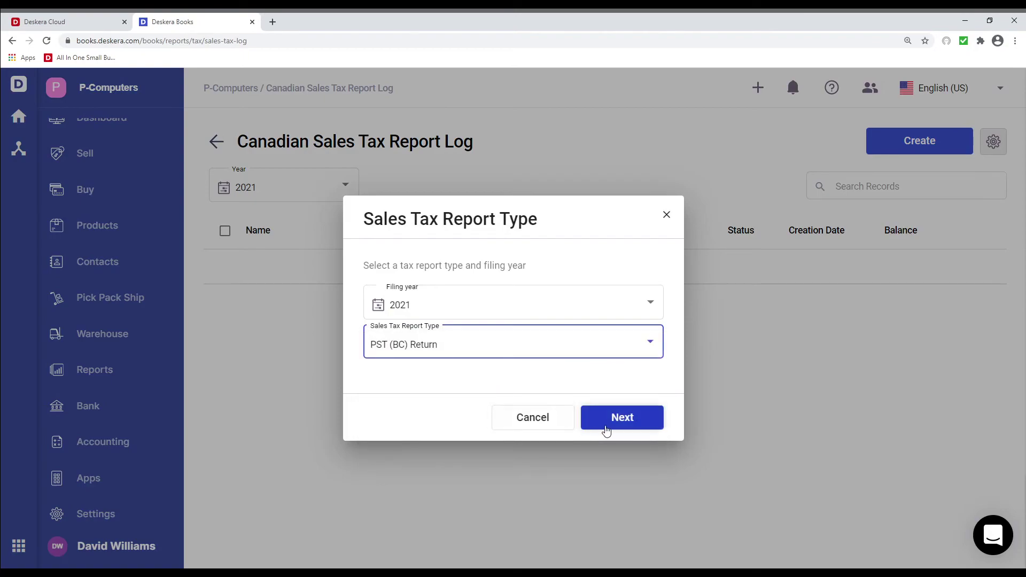
{"action": "left_click", "coordinate": [618, 417]}
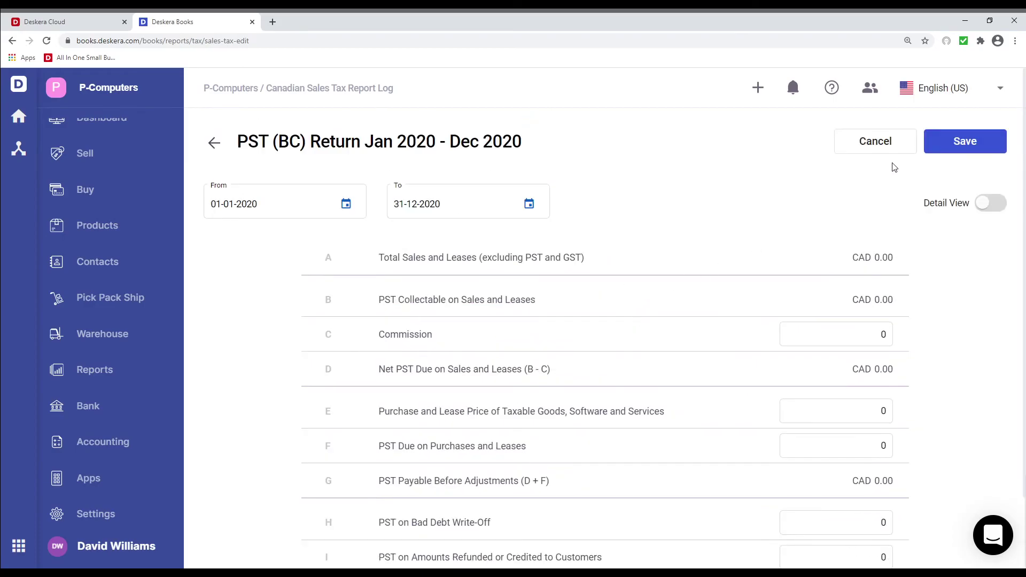
{"action": "left_click", "coordinate": [883, 149]}
Create a GST/HST Return for 01-01-2020 to 31-12-2020 and review its lines, all at CAD 0.00
{"action": "left_click", "coordinate": [943, 151]}
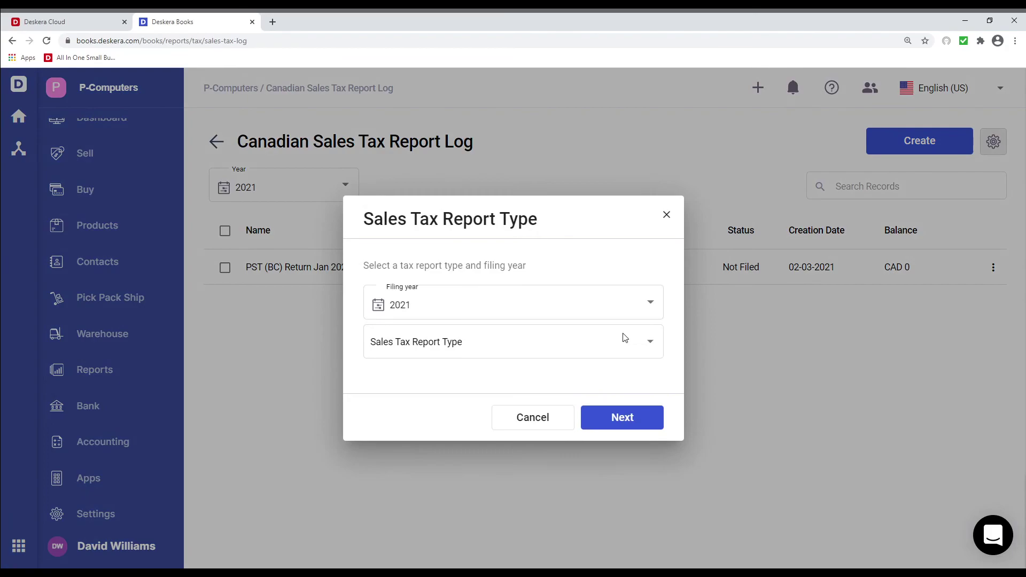
{"action": "left_click", "coordinate": [485, 355]}
{"action": "left_click", "coordinate": [481, 378]}
{"action": "left_click", "coordinate": [474, 355]}
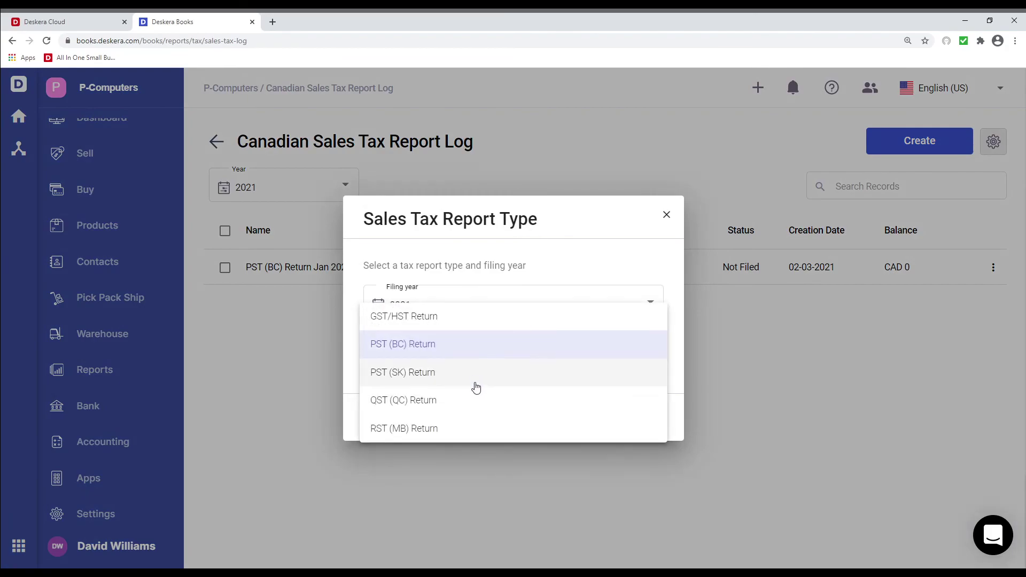
{"action": "left_click", "coordinate": [466, 327]}
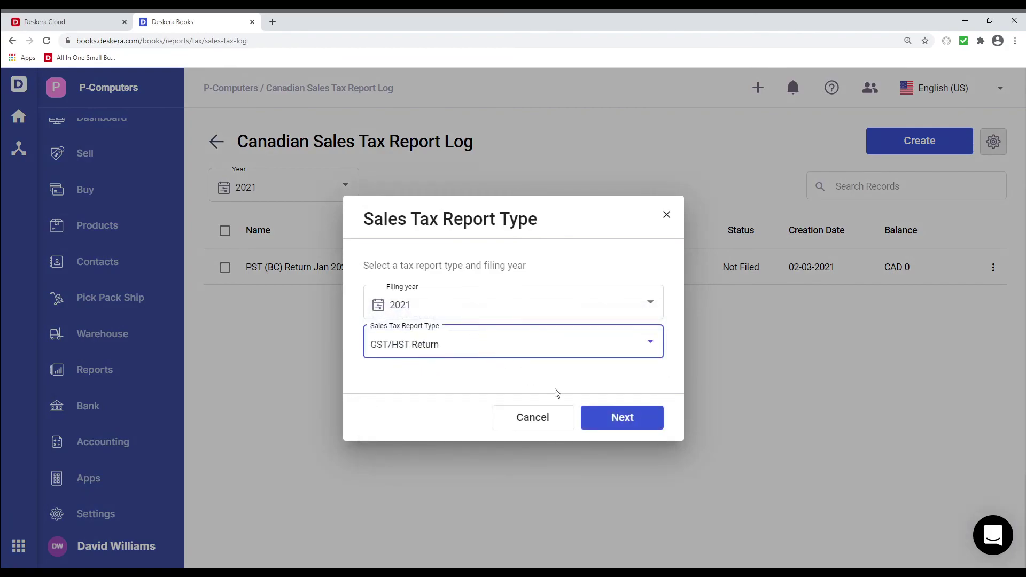
{"action": "left_click", "coordinate": [642, 419]}
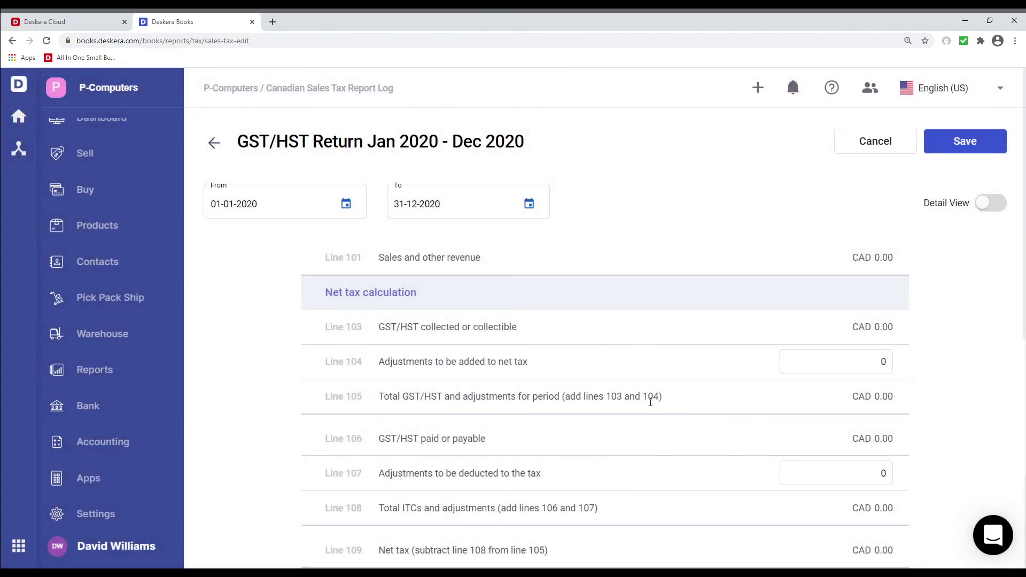
{"action": "scroll", "coordinate": [644, 406], "scroll_direction": "down", "scroll_amount": 8}
{"action": "scroll", "coordinate": [635, 388], "scroll_direction": "up", "scroll_amount": 8}
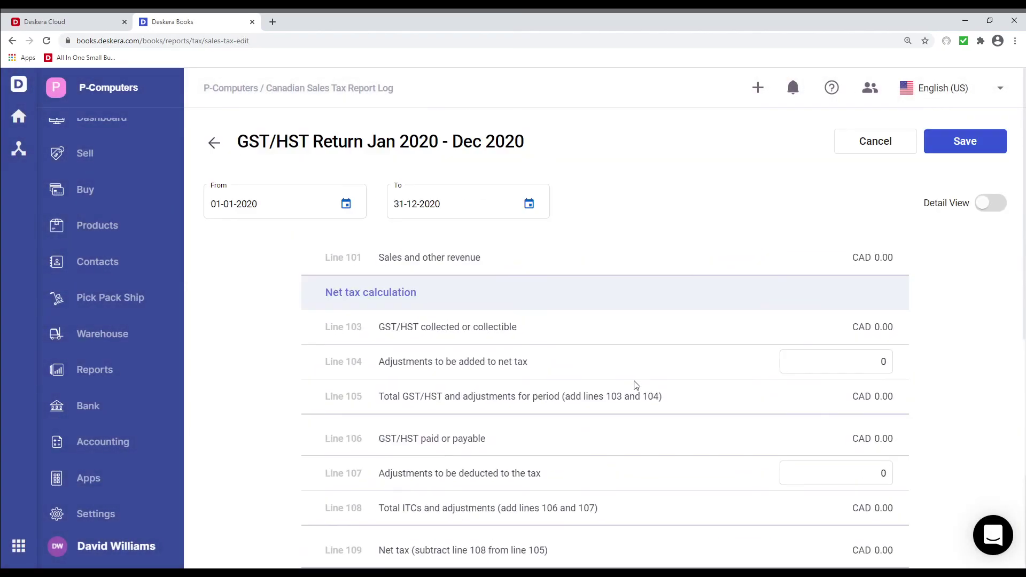